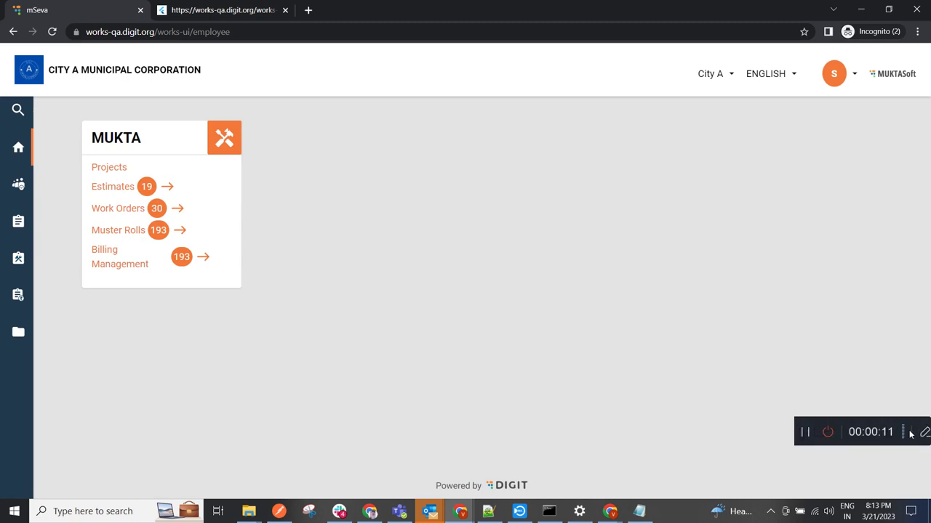
Open the form for creating a new project from the MUKTA Projects page.
click(769, 432)
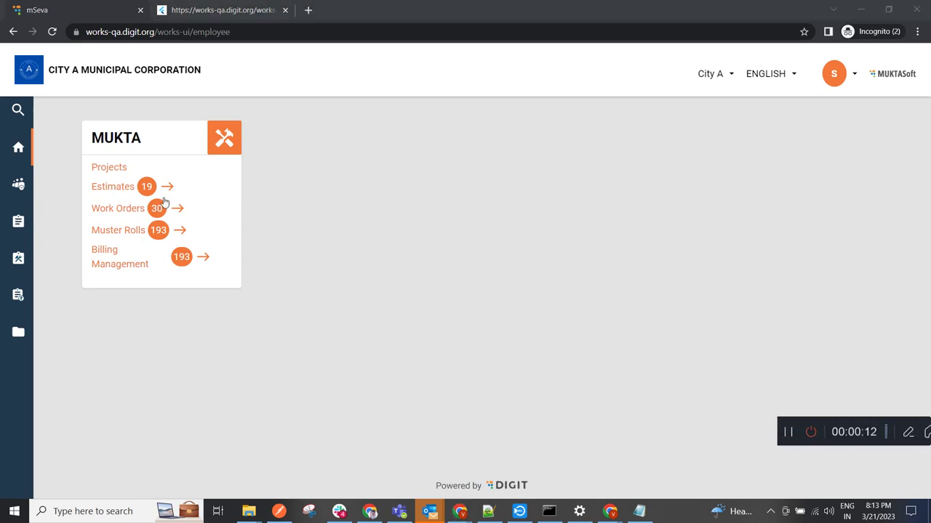
click(114, 169)
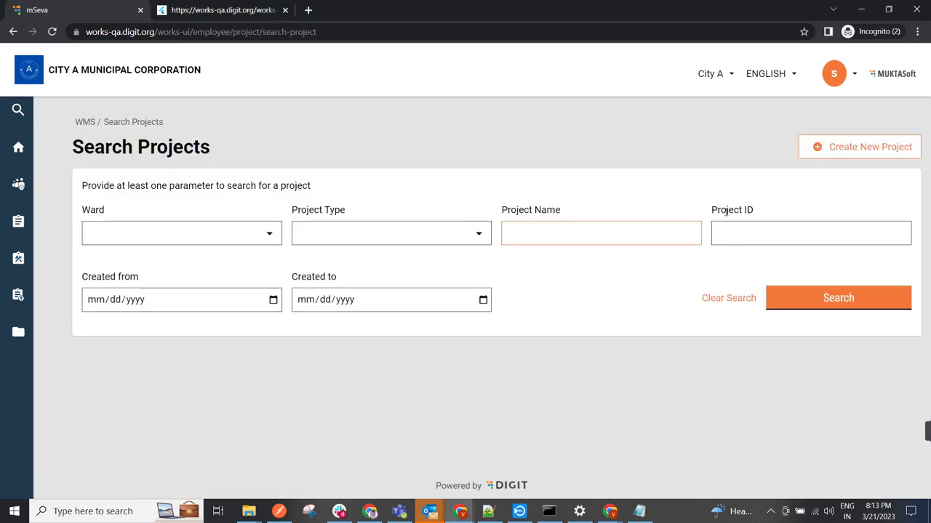
click(867, 148)
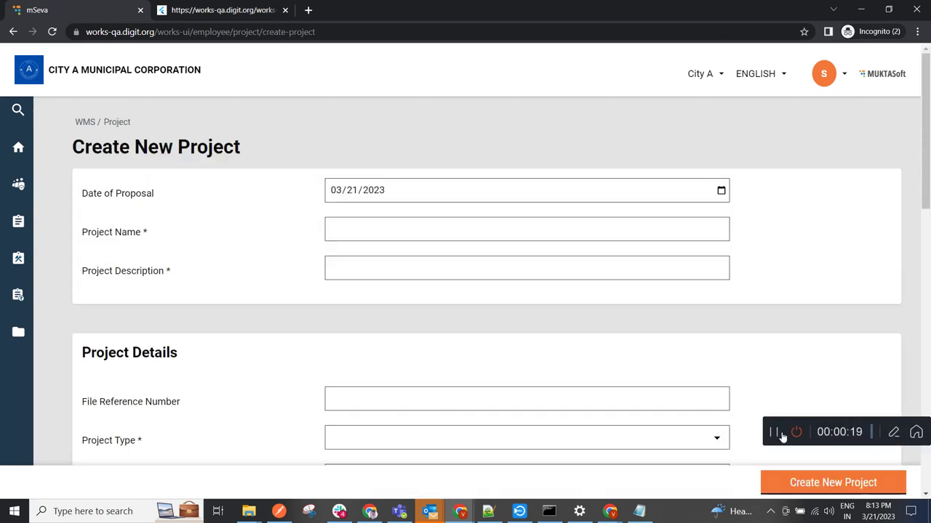
click(783, 436)
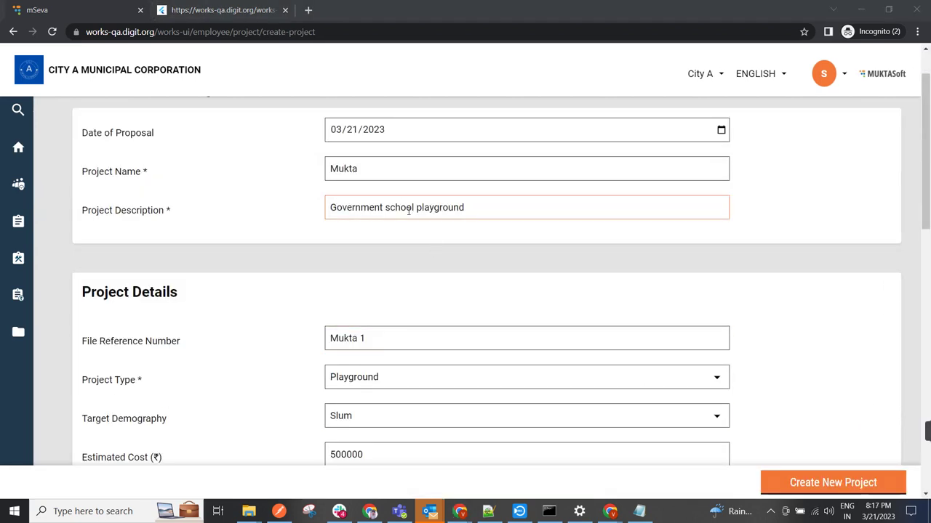
Review the filled-in form for the Mukta "Government school playground" project, including its attached documents, and create the project.
scroll(382, 197, up, 1)
scroll(337, 218, down, 9)
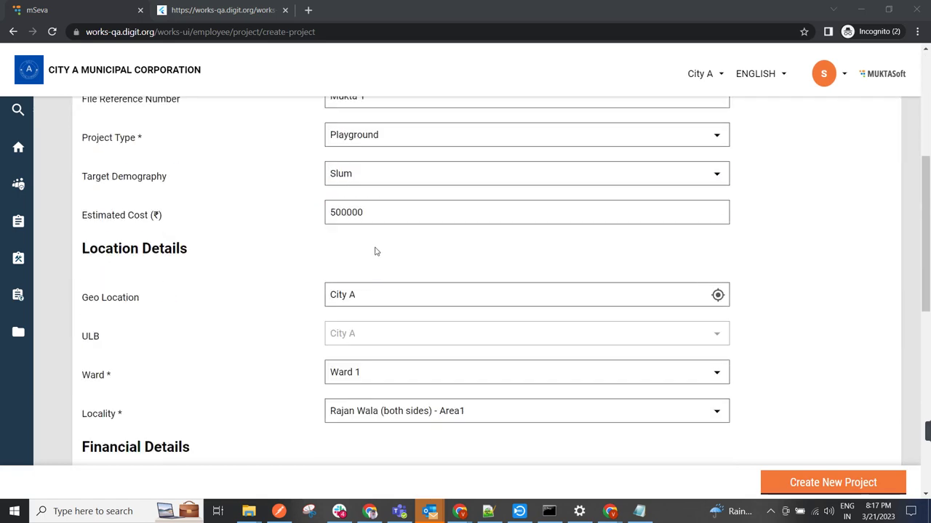
scroll(380, 282, down, 3)
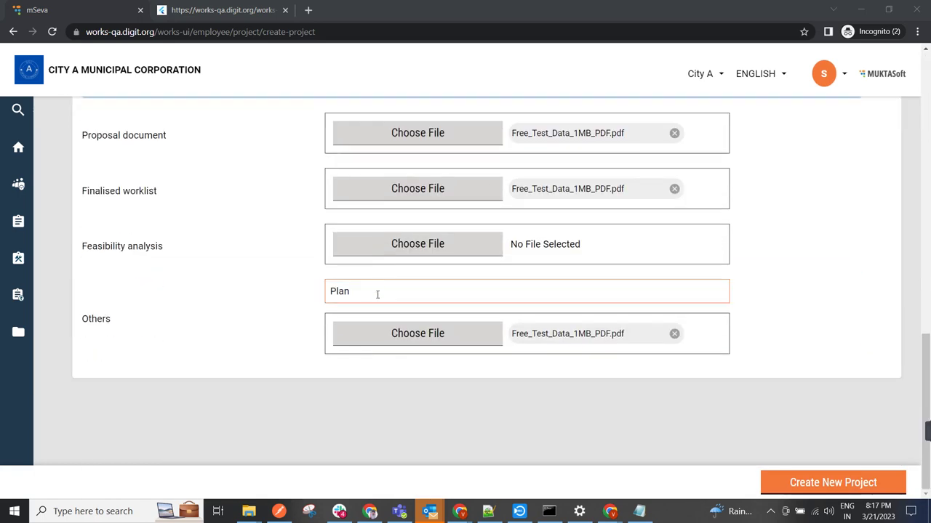
click(832, 483)
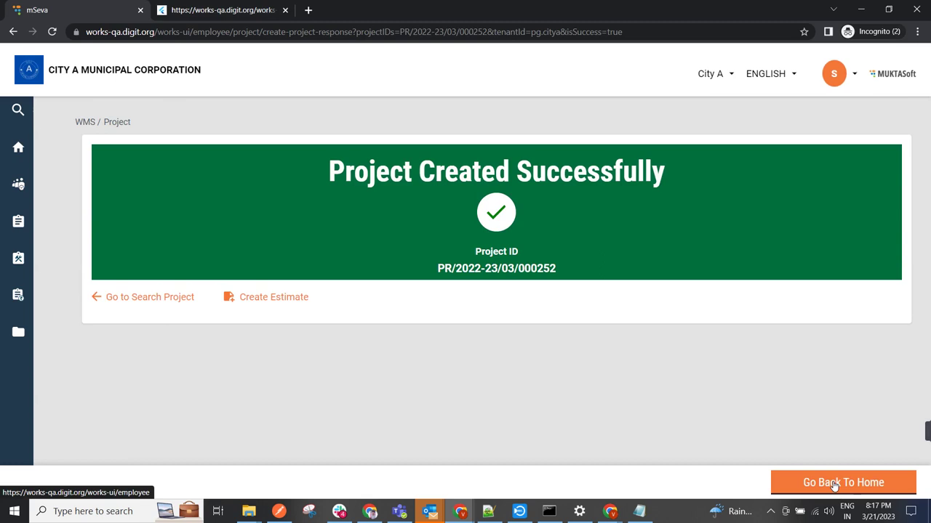
Highlight the new project's ID and start creating an estimate for that project.
drag(453, 268, 571, 270)
click(537, 304)
click(273, 298)
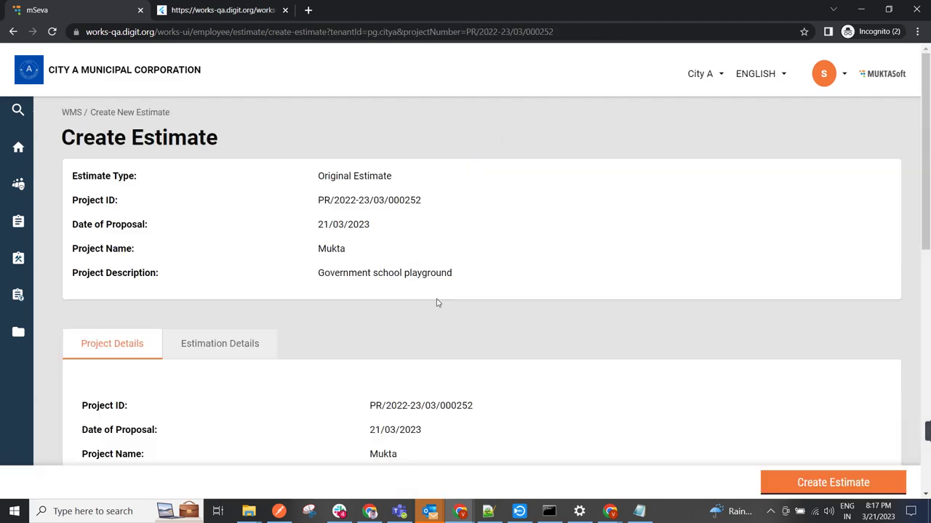
Review the project details on the new estimate and bring up its estimation details with the SOR / Non SOR items and overheads tables.
scroll(394, 300, down, 1)
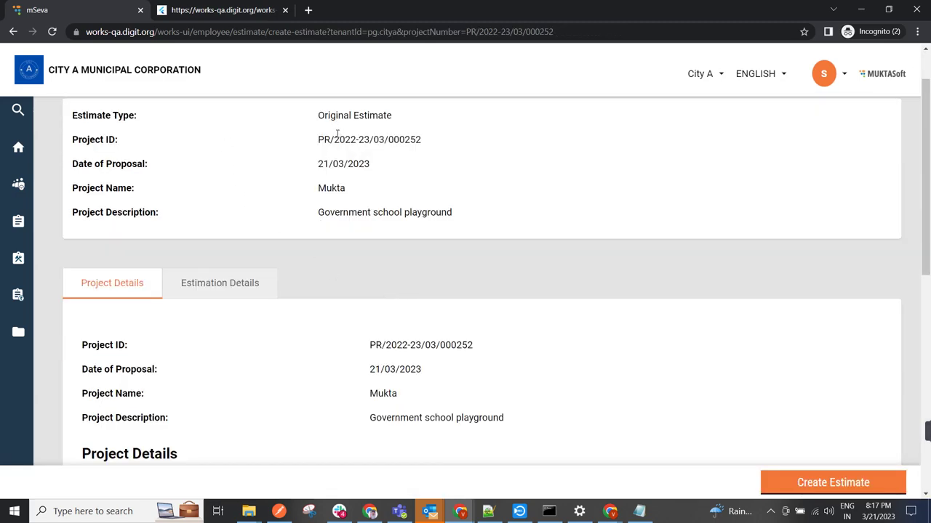
scroll(326, 288, down, 7)
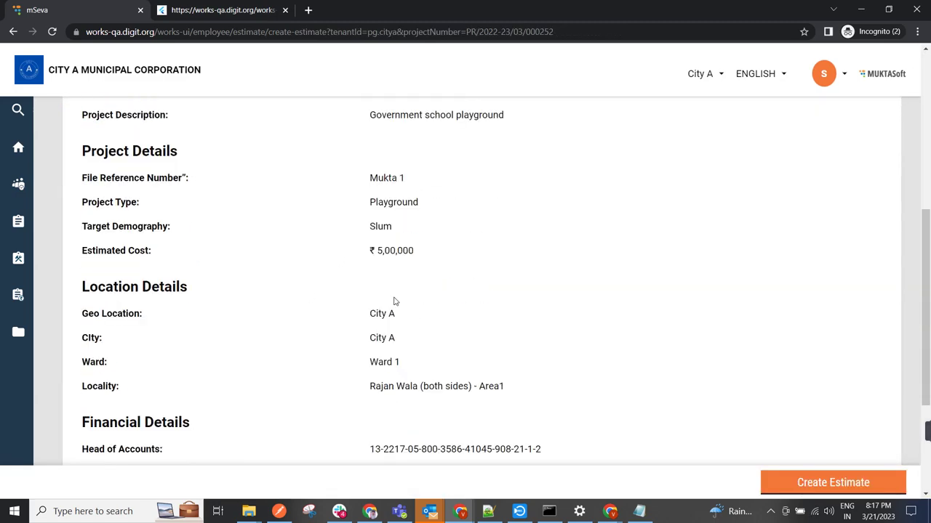
scroll(399, 303, up, 7)
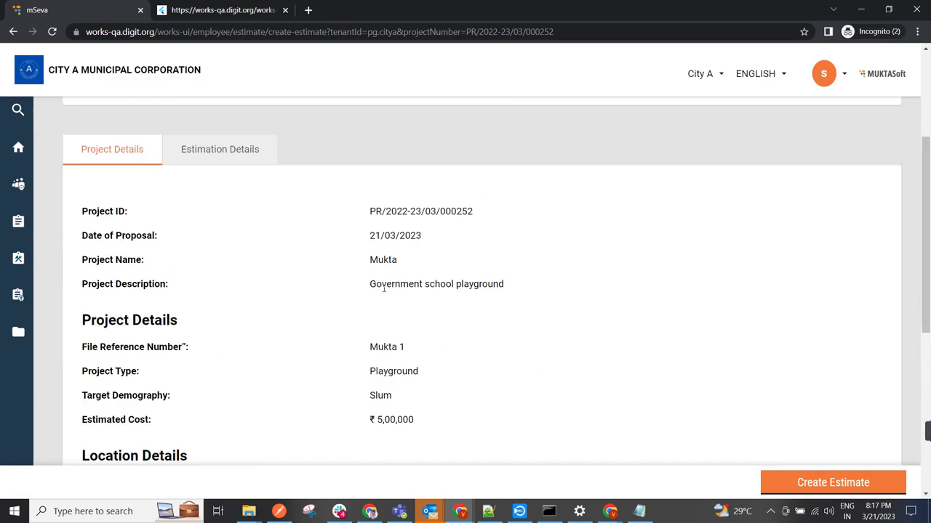
click(241, 283)
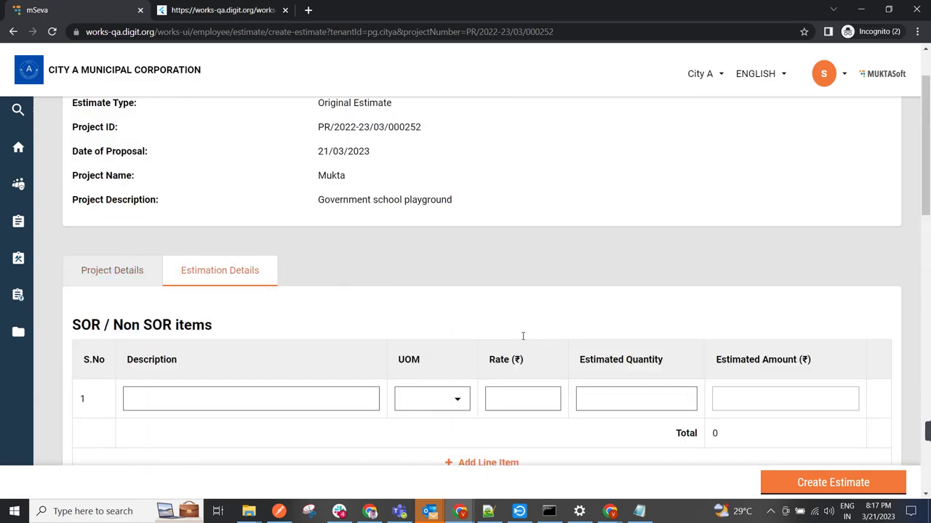
scroll(509, 337, down, 6)
scroll(532, 342, up, 4)
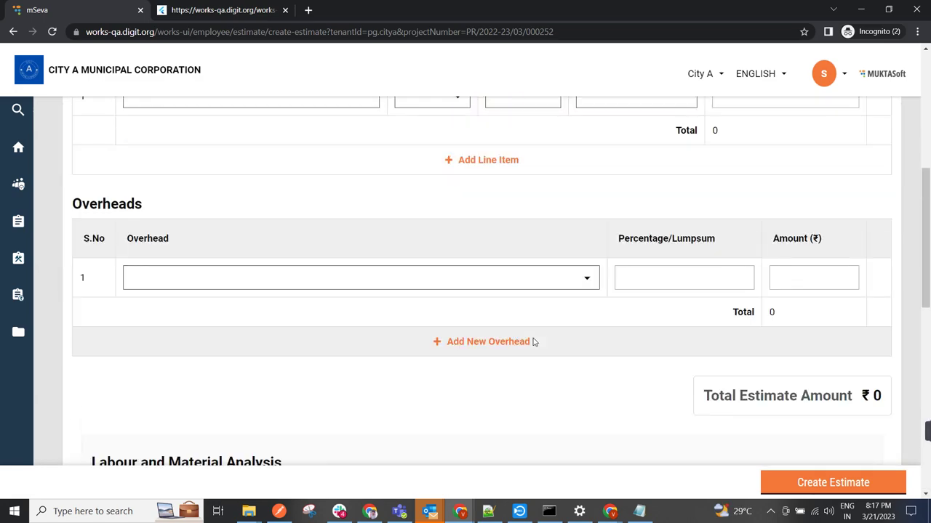
mouse_move(923, 436)
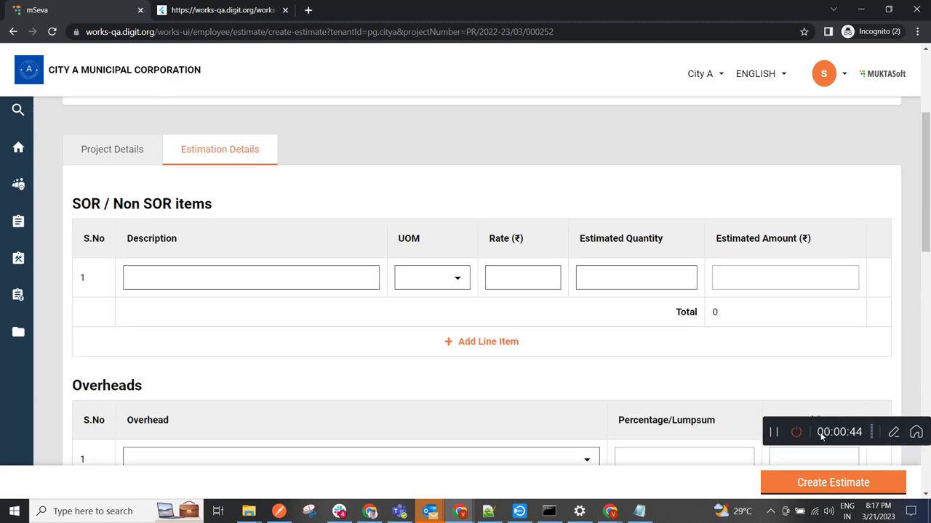
click(773, 434)
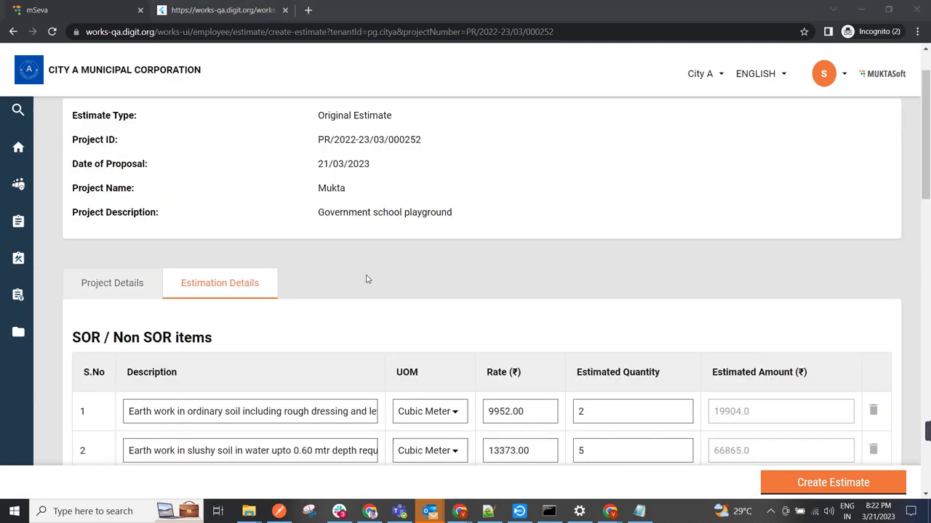
Review the estimate's SOR / Non SOR line items, overheads, total amount, labour and material costs, and relevant documents.
scroll(366, 278, down, 1)
scroll(366, 280, down, 1)
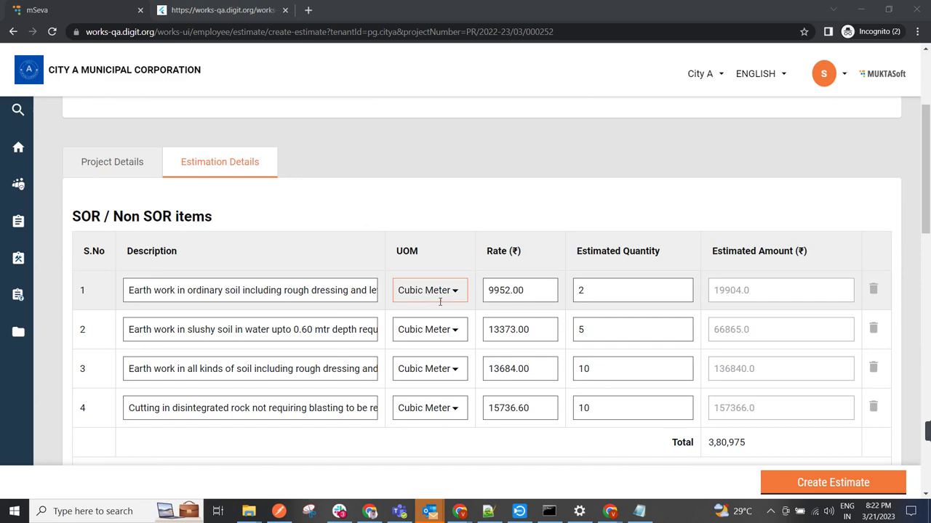
scroll(684, 365, down, 1)
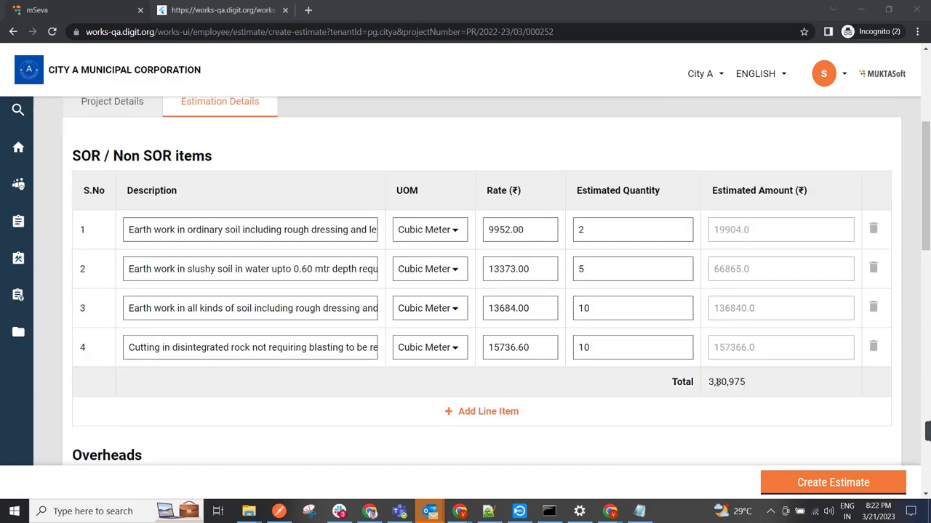
scroll(528, 373, down, 3)
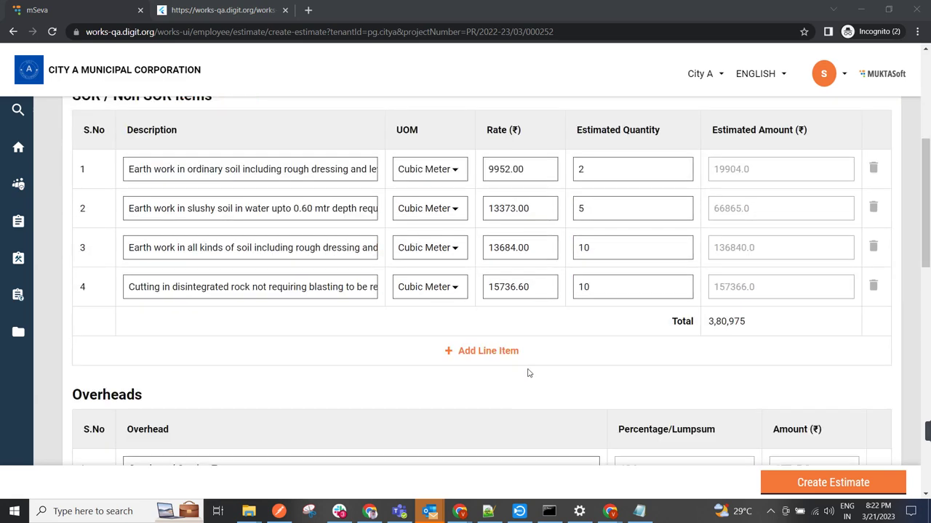
scroll(528, 365, down, 1)
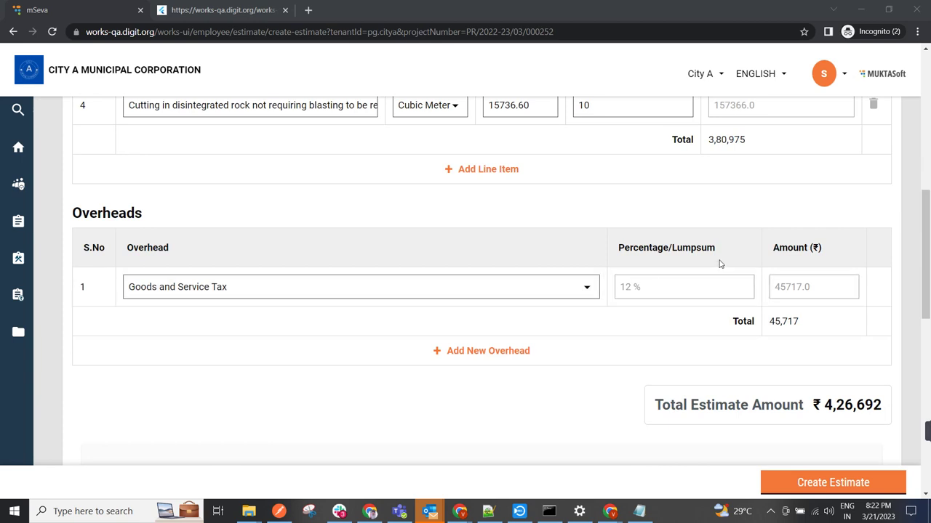
scroll(727, 276, up, 1)
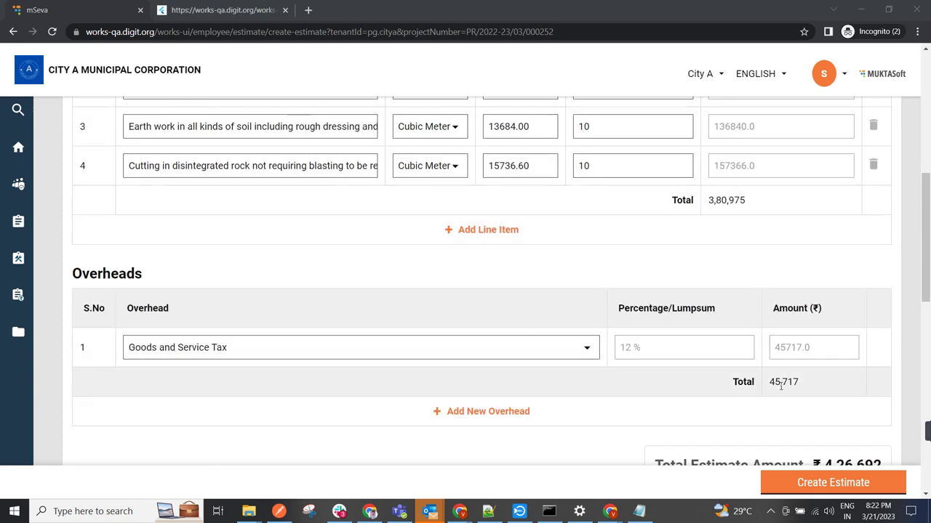
scroll(781, 387, down, 2)
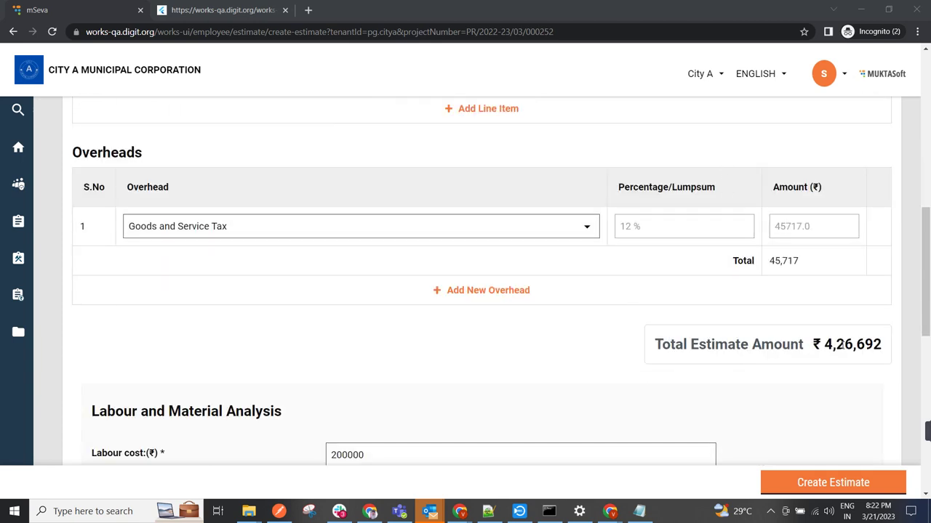
scroll(477, 369, down, 2)
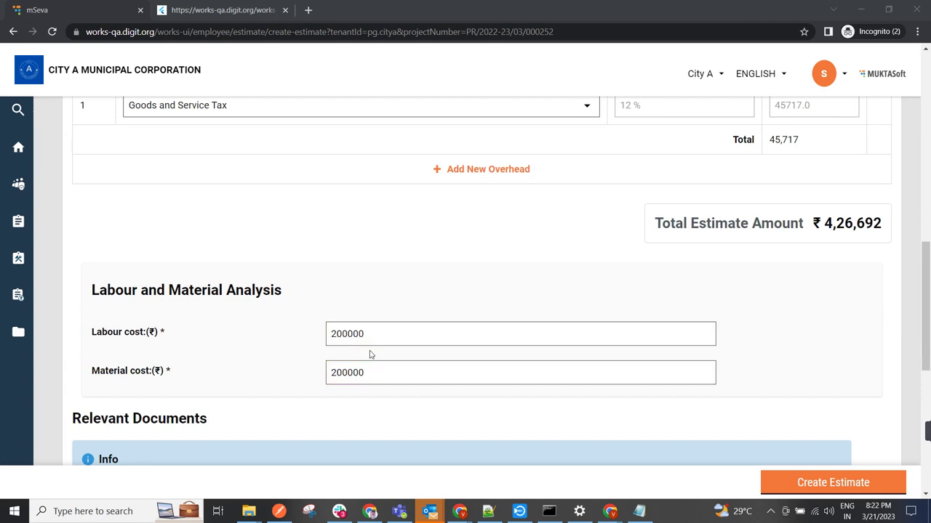
scroll(396, 354, down, 2)
scroll(422, 355, down, 5)
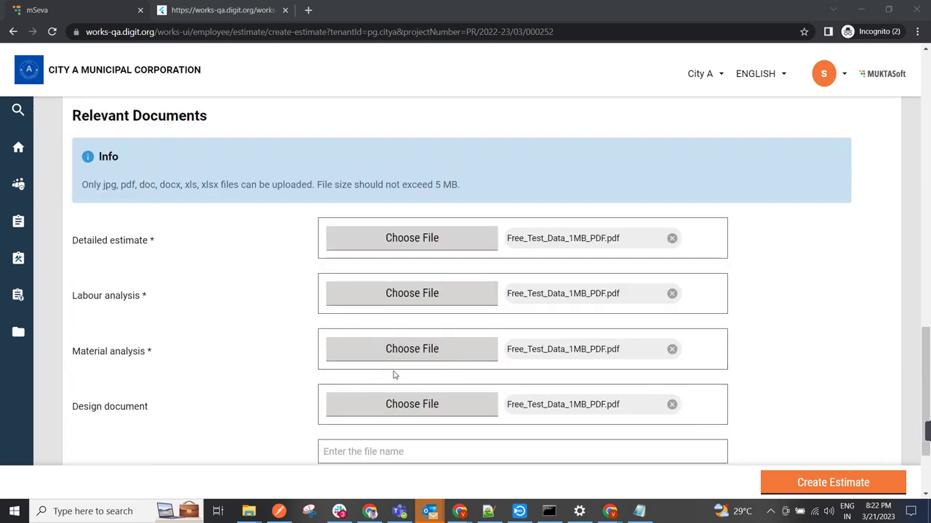
Create the estimate, choose an assignee without adding comments, and forward it.
click(822, 482)
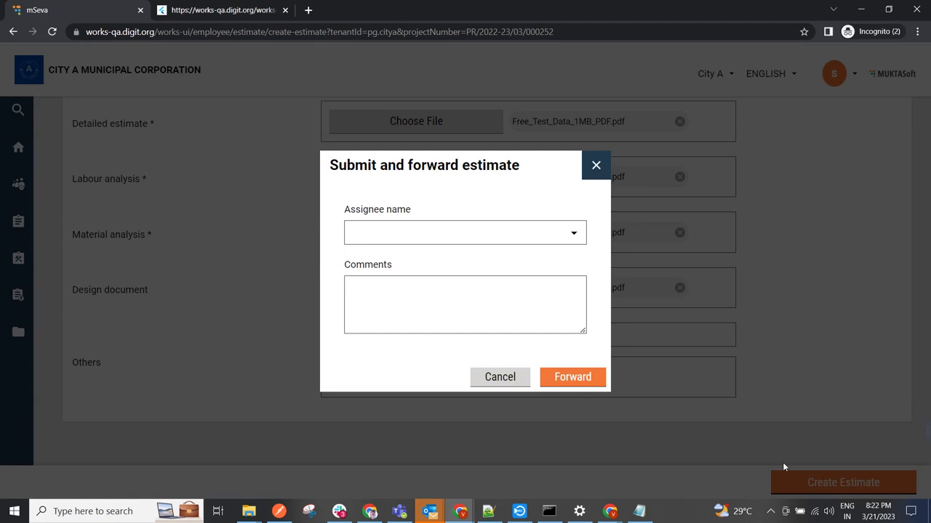
click(576, 240)
click(494, 421)
click(568, 383)
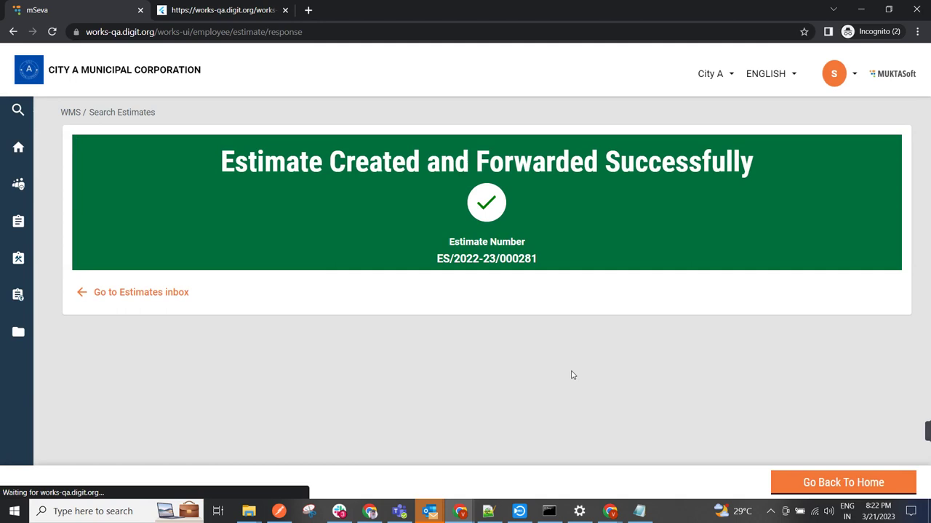
Copy the new estimate's number and search the Estimates inbox for it.
drag(472, 259, 543, 261)
key(ctrl+c)
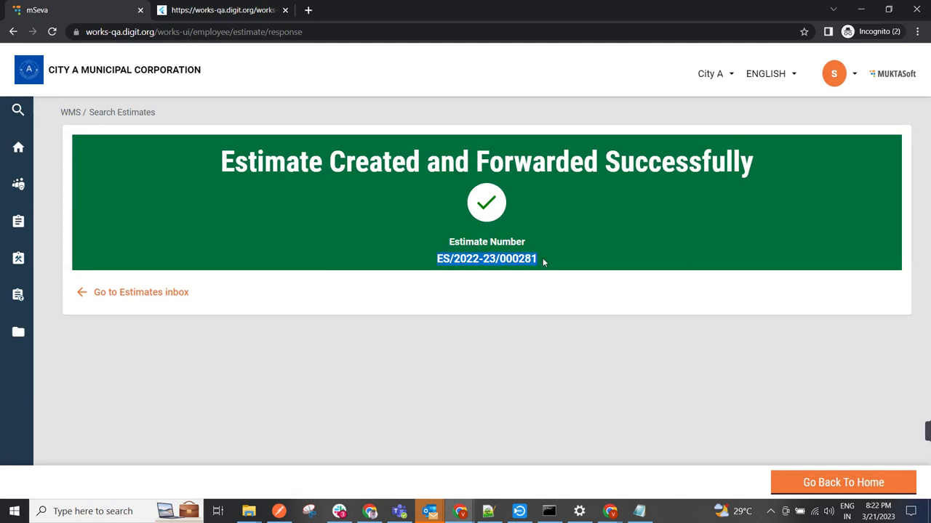
click(154, 294)
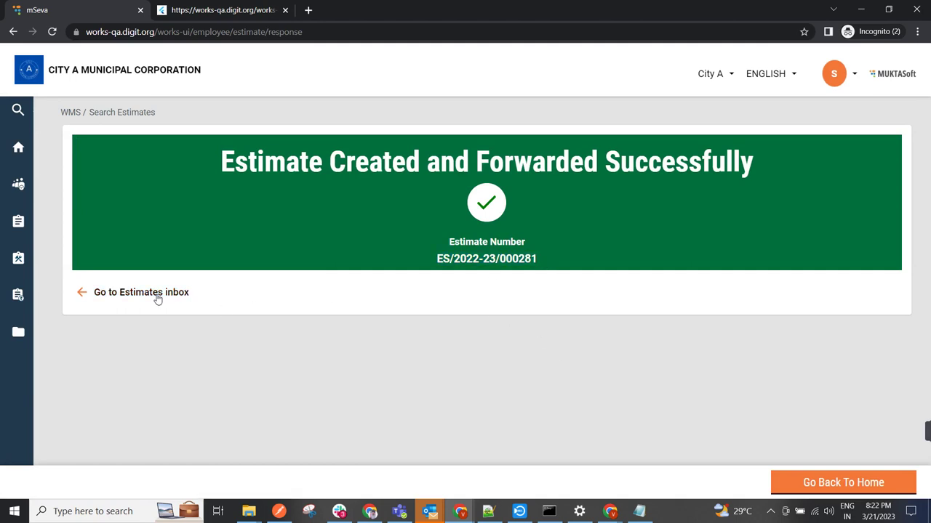
click(393, 199)
key(ctrl+v)
click(871, 253)
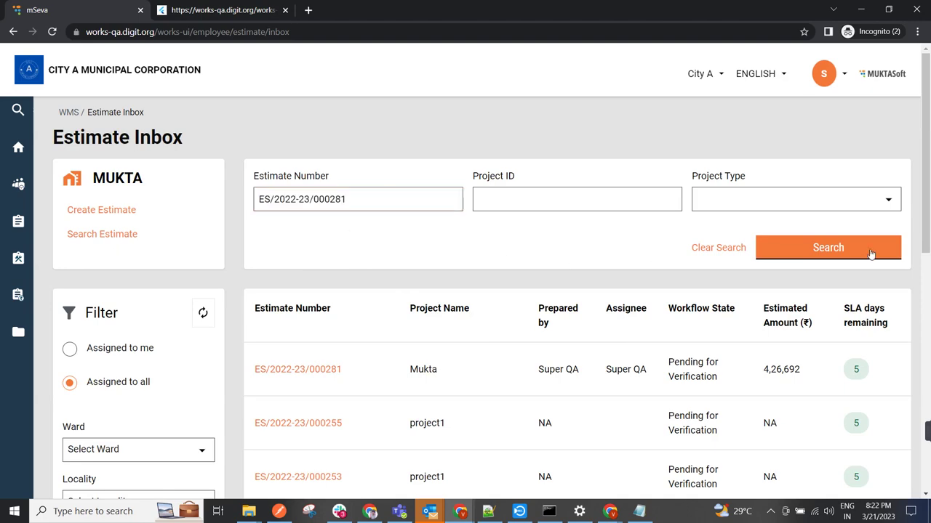
Open the new Mukta estimate and examine its project details, estimation details, relevant documents and workflow timeline.
click(335, 370)
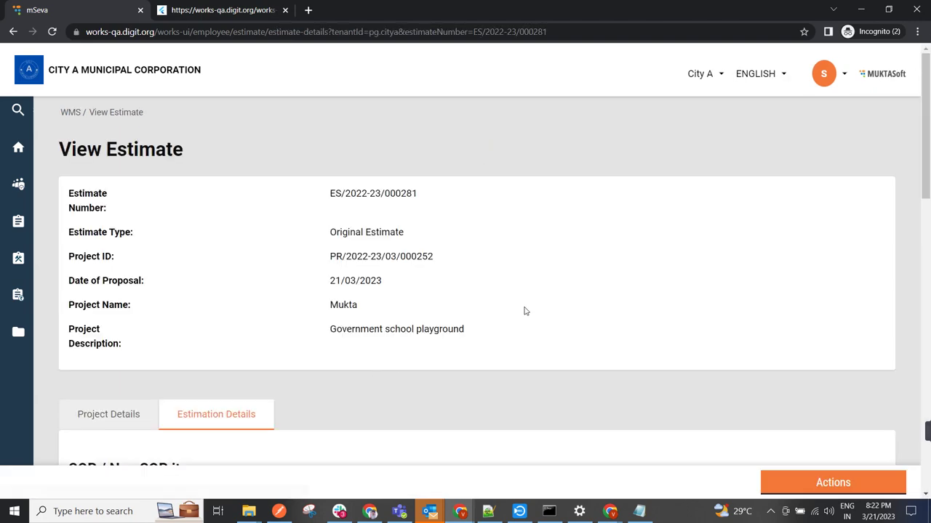
scroll(277, 317, down, 3)
scroll(282, 311, down, 2)
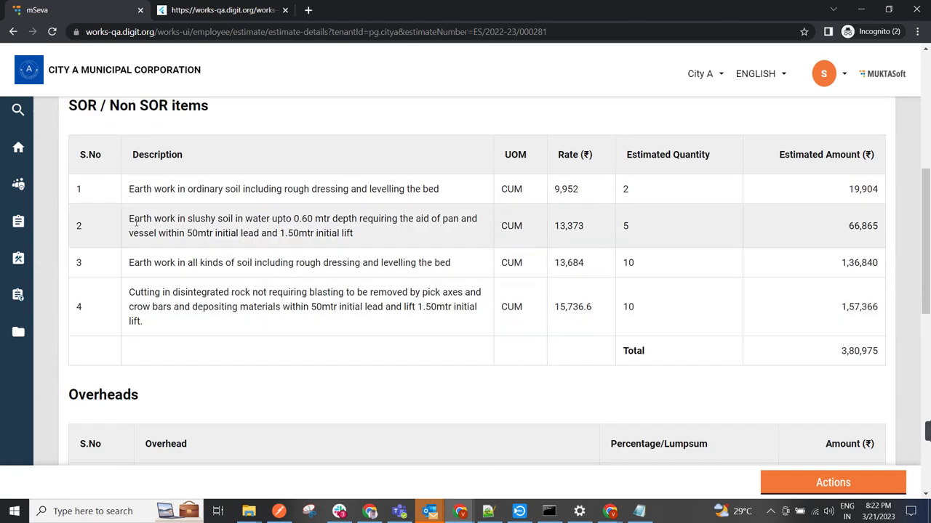
scroll(346, 266, up, 2)
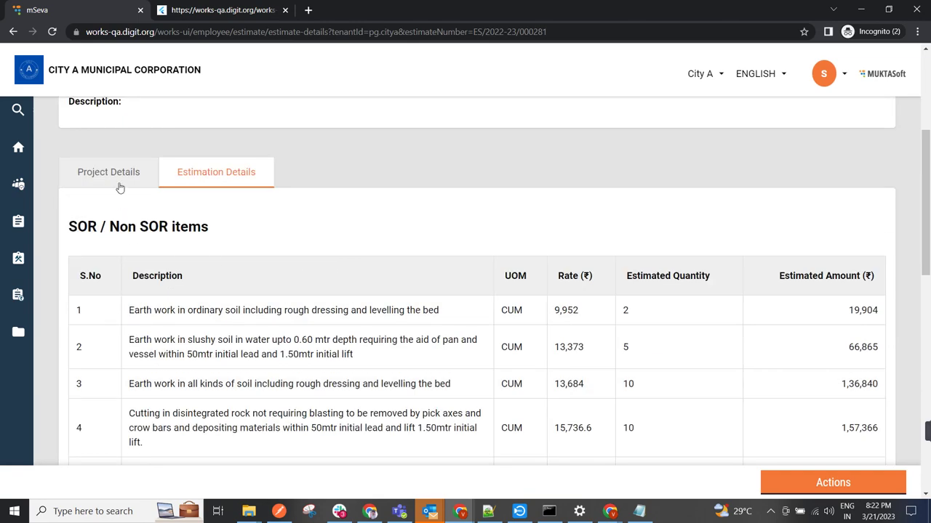
scroll(149, 218, up, 3)
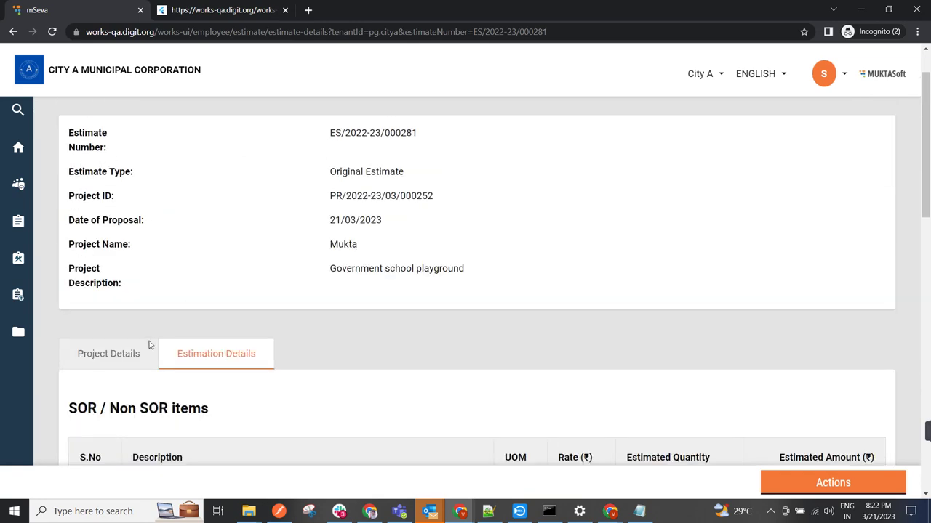
click(104, 358)
scroll(323, 302, down, 4)
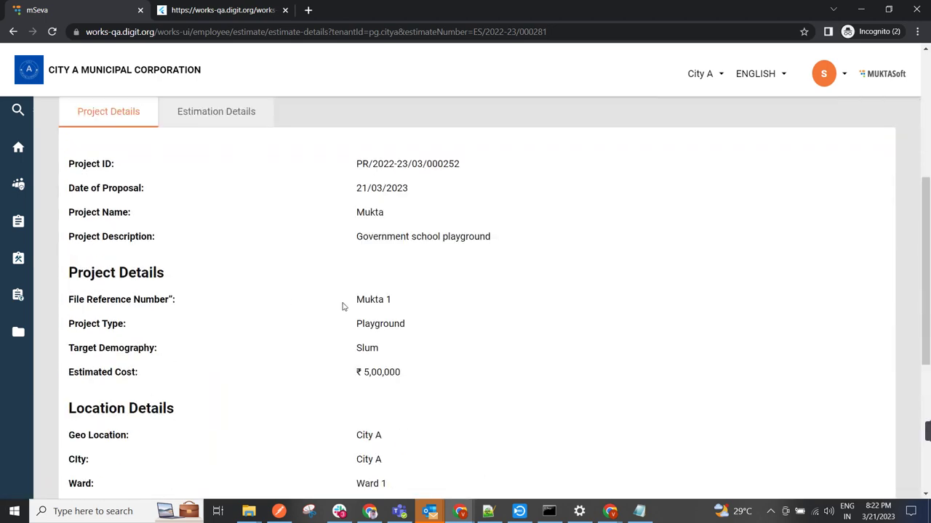
click(235, 111)
scroll(366, 291, down, 9)
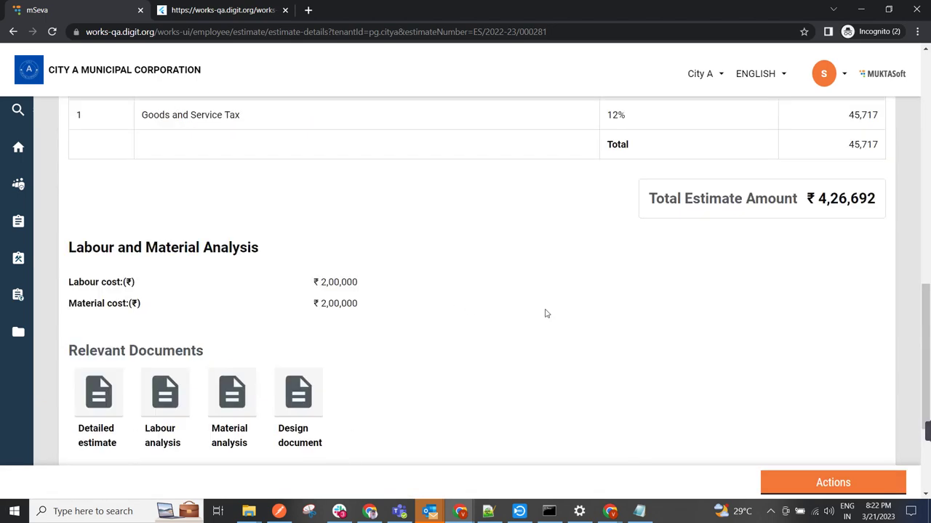
scroll(366, 346, down, 1)
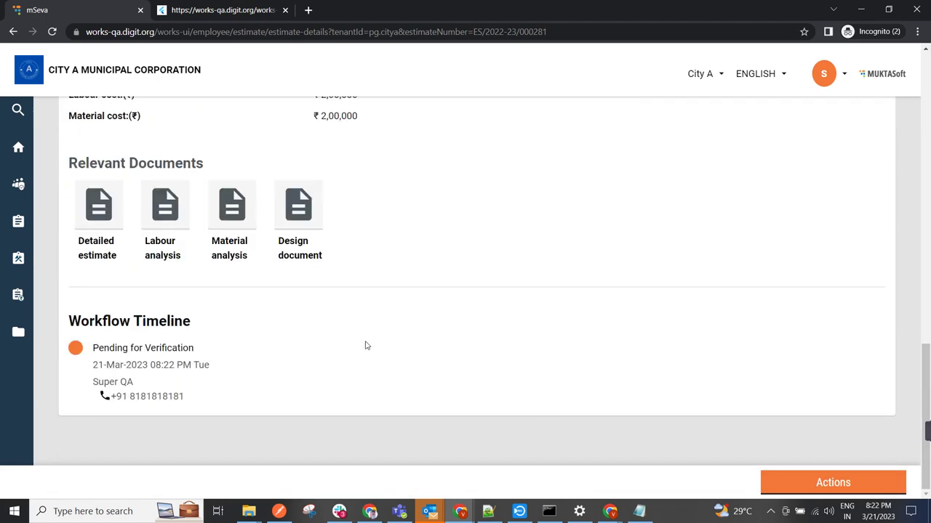
Verify and forward the estimate to a chosen assignee, without comments or supporting documents.
click(866, 489)
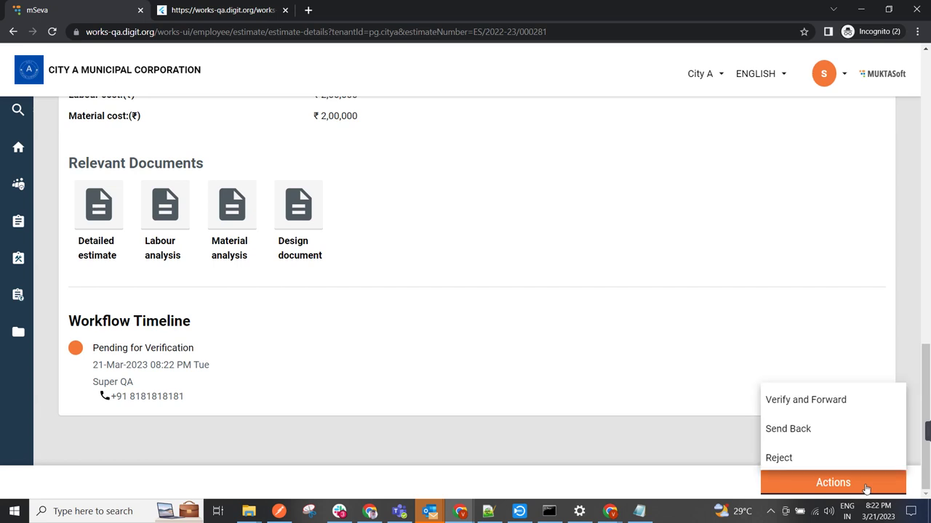
click(823, 406)
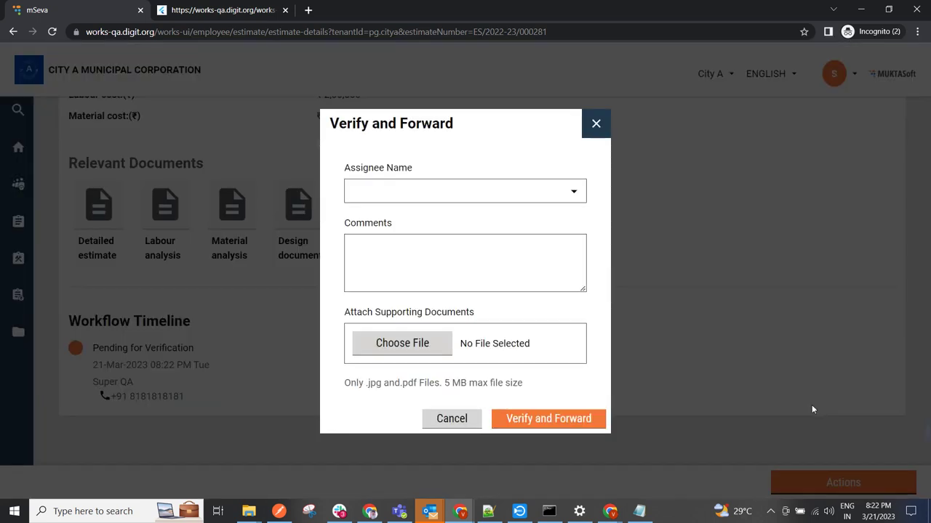
click(574, 196)
click(482, 356)
click(570, 420)
Approve the estimate's technical sanction, leaving the assignee, comments and supporting documents empty.
click(832, 483)
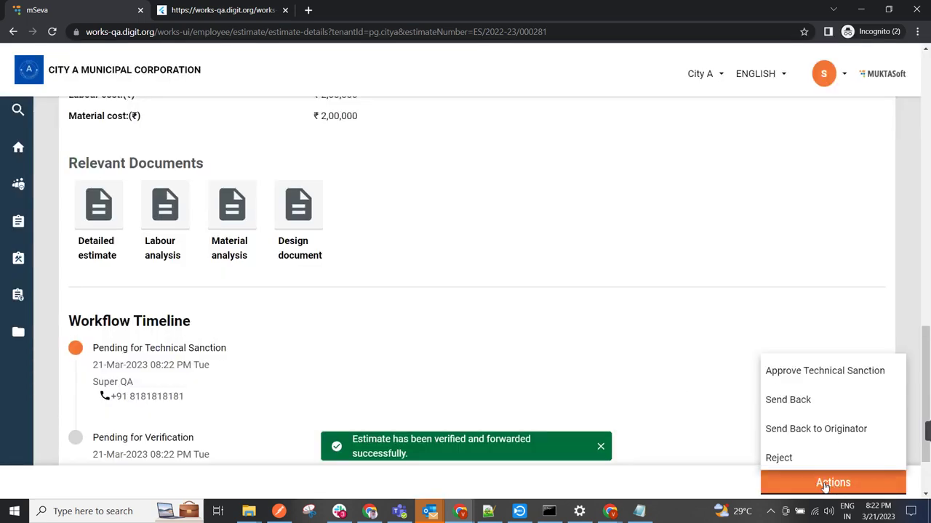
click(807, 371)
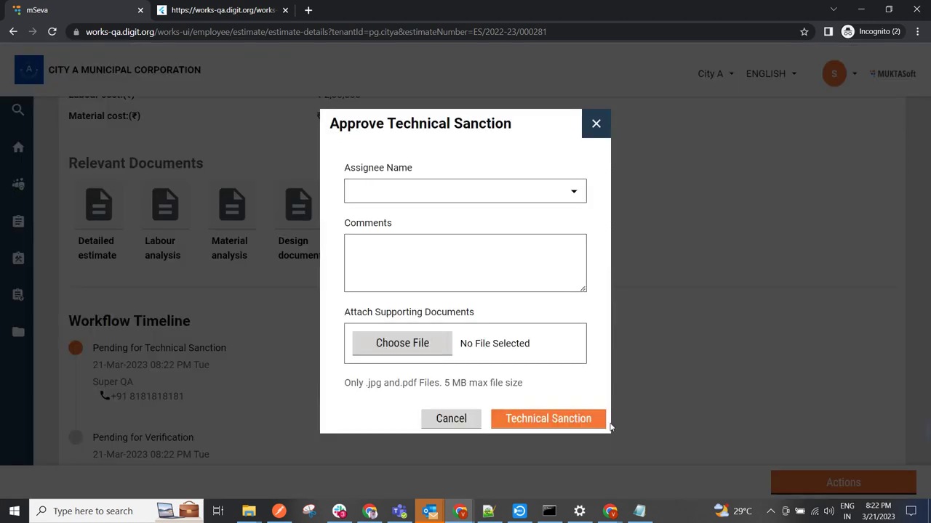
click(568, 420)
Give the estimate its final approval without comments or attachments and dismiss the notification.
click(851, 486)
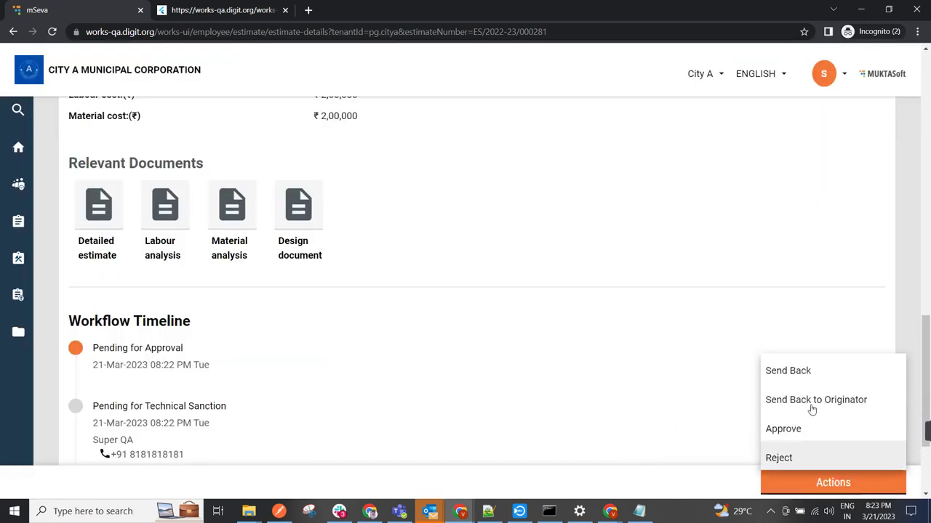
click(800, 428)
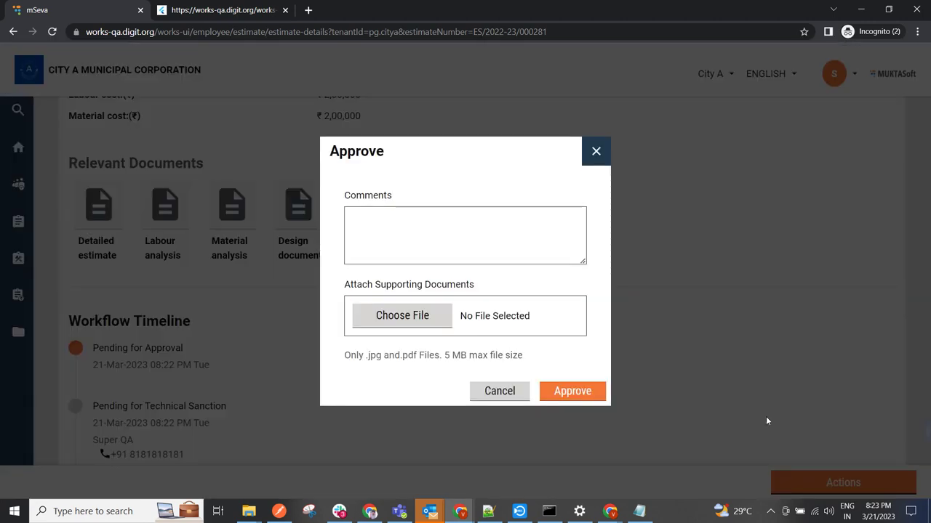
click(589, 401)
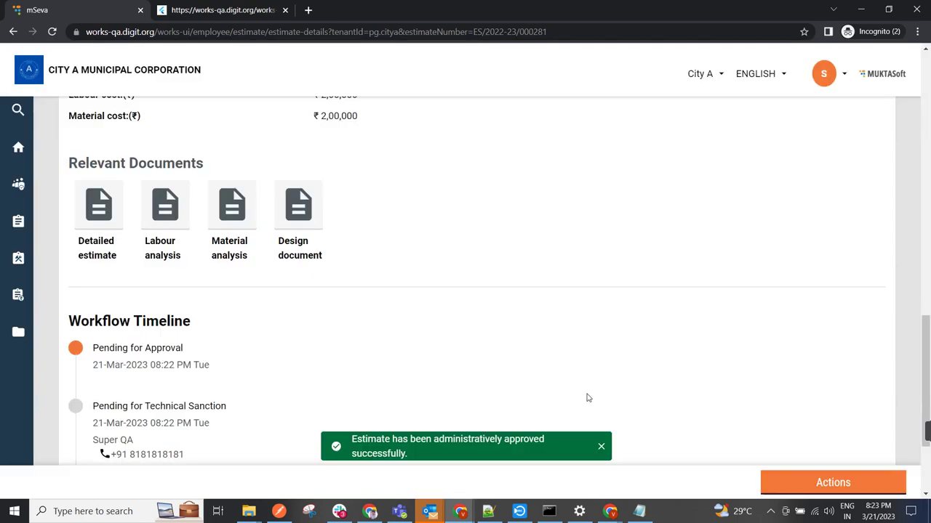
click(601, 448)
Copy the approved estimate's number and look it up by Estimate Number in Search Estimates.
scroll(264, 312, up, 14)
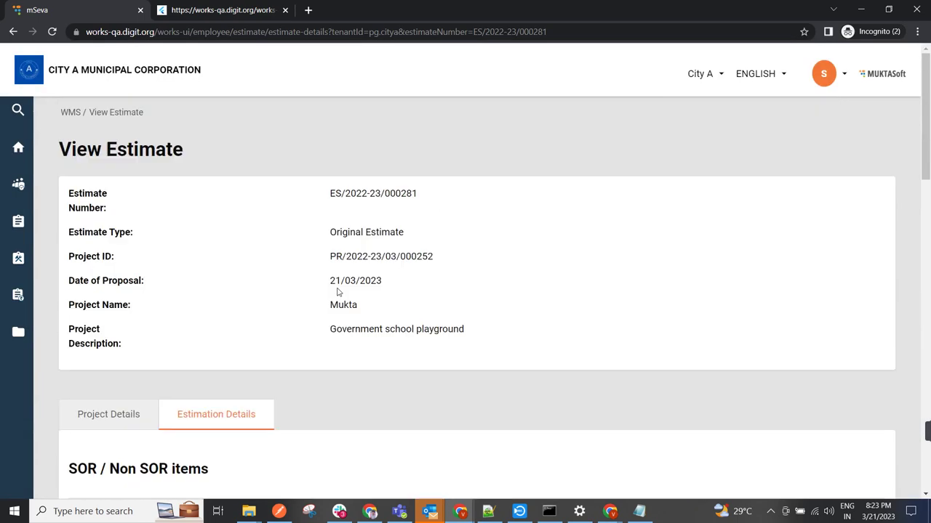
drag(330, 193, 426, 196)
key(ctrl+c)
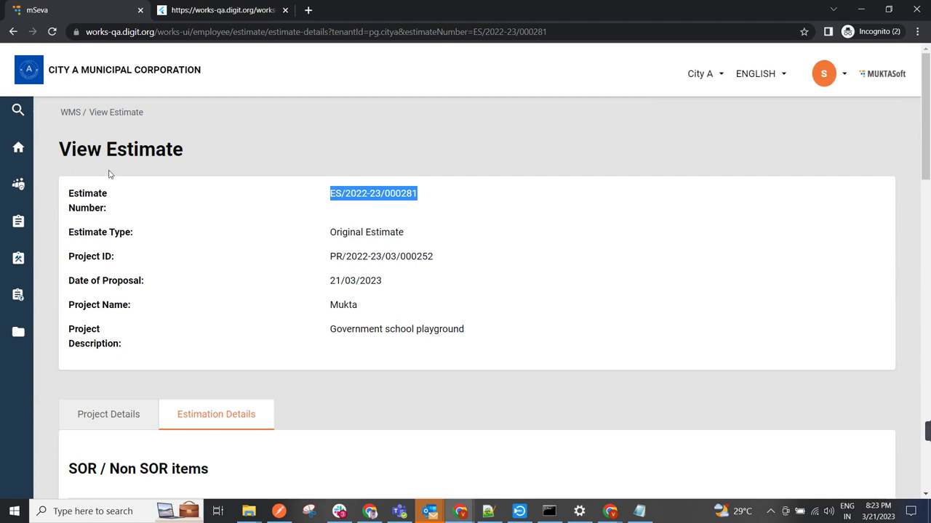
click(73, 112)
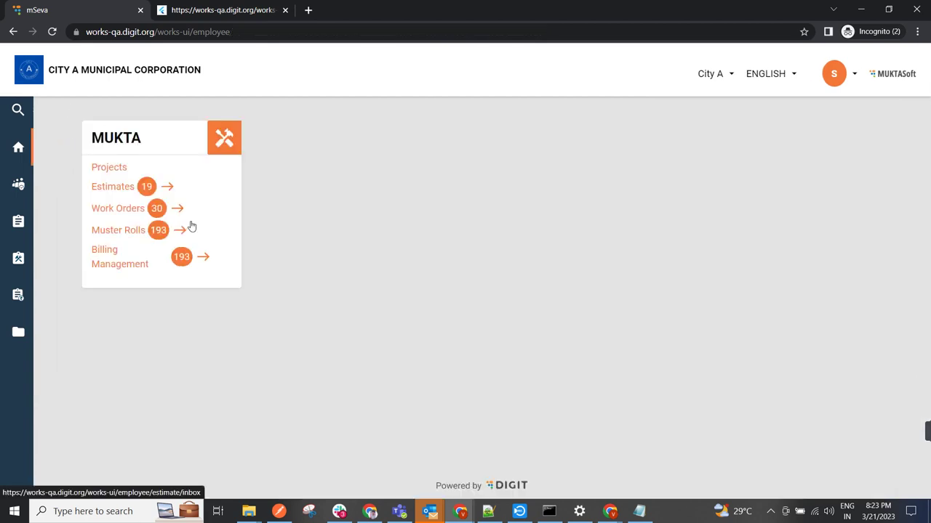
click(118, 208)
click(99, 216)
click(743, 223)
key(ctrl+v)
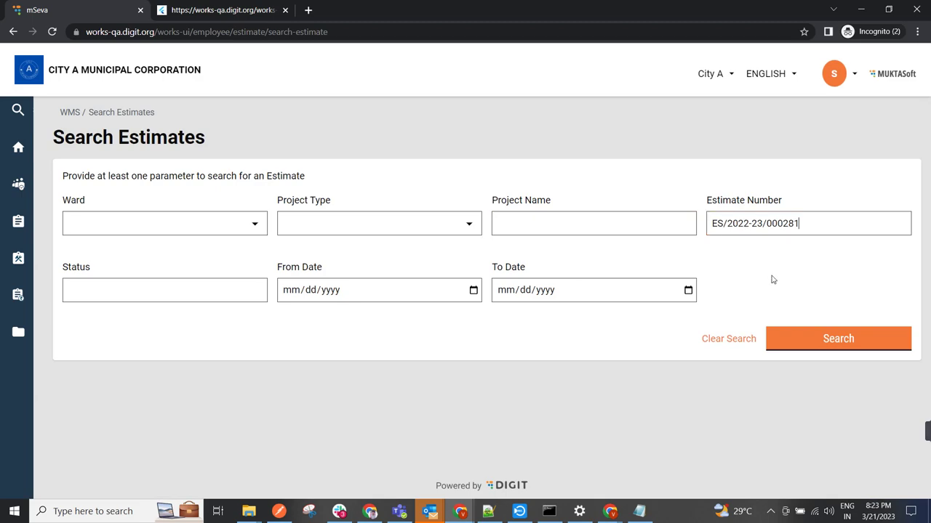
click(796, 342)
Open the found estimate and start creating a work order from it.
scroll(174, 326, down, 2)
click(127, 364)
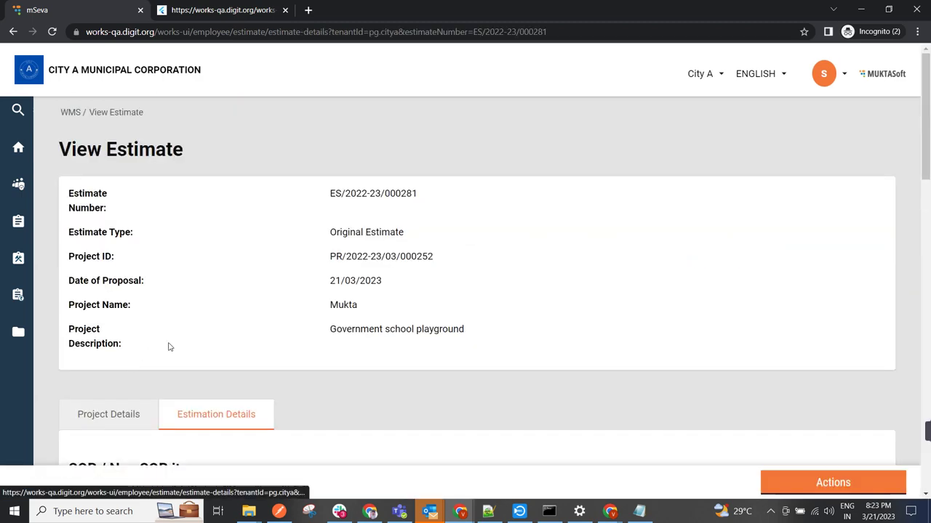
scroll(291, 316, down, 10)
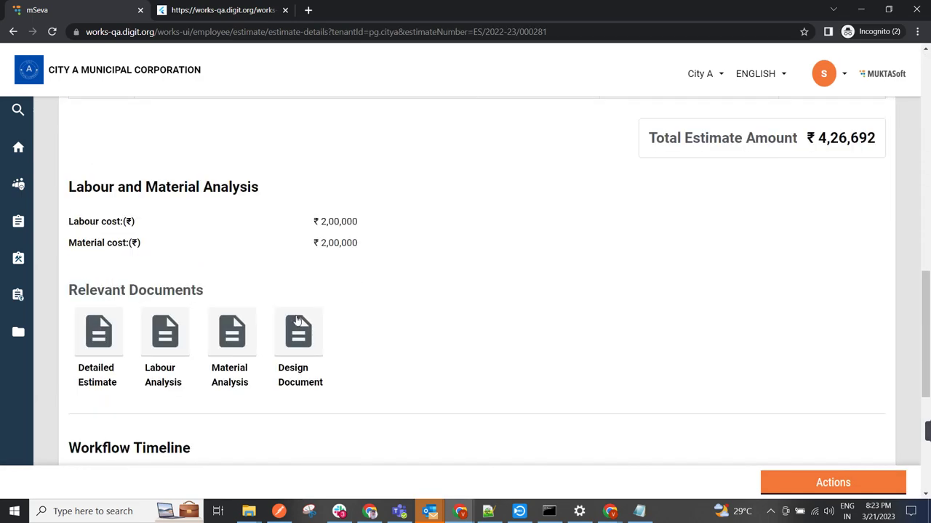
scroll(297, 321, down, 2)
click(806, 487)
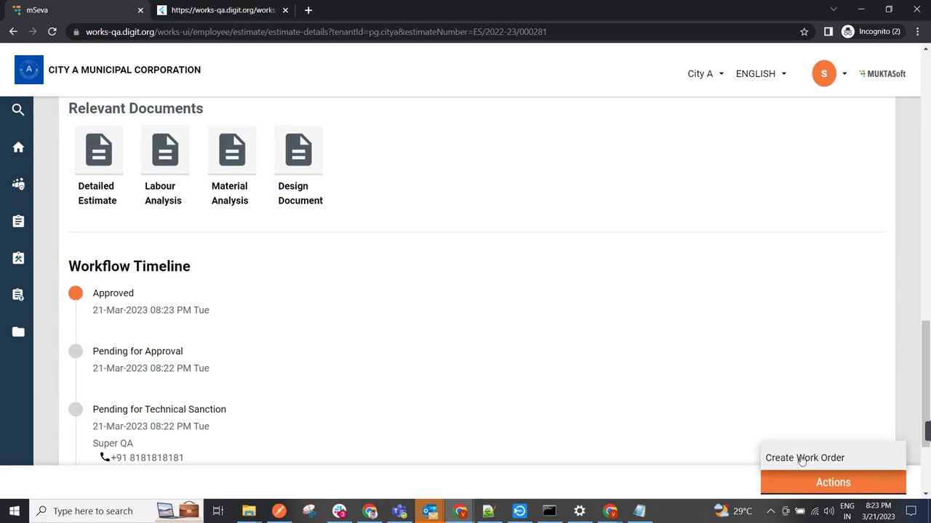
click(805, 456)
Examine the Create Work Order form's project, CBO and officer details, completion period, labour and material analysis, and relevant documents.
scroll(247, 313, down, 2)
scroll(248, 313, down, 4)
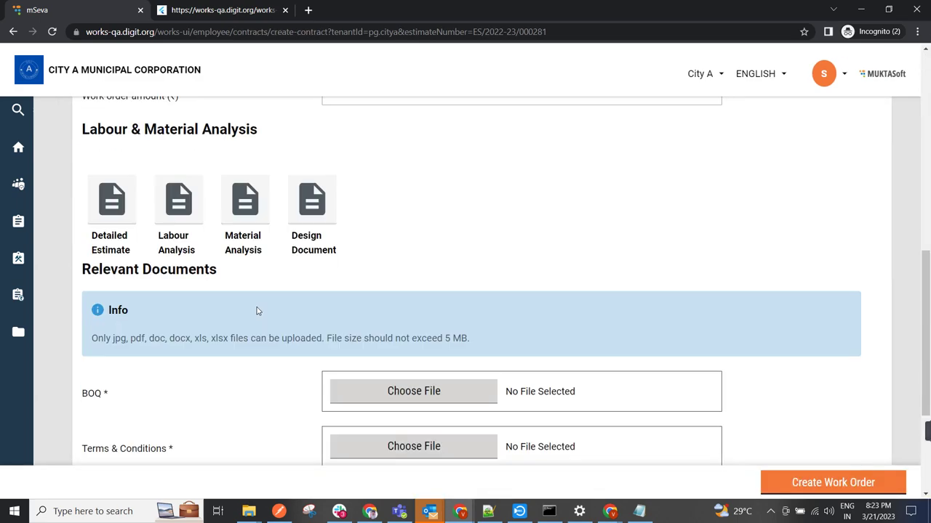
scroll(266, 307, up, 6)
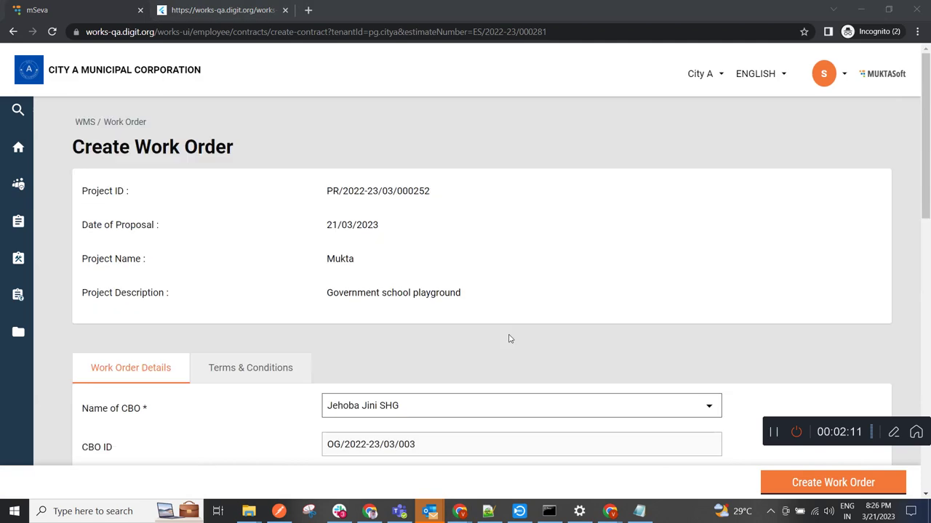
scroll(416, 266, down, 2)
scroll(415, 267, down, 5)
scroll(411, 269, up, 3)
scroll(406, 270, up, 3)
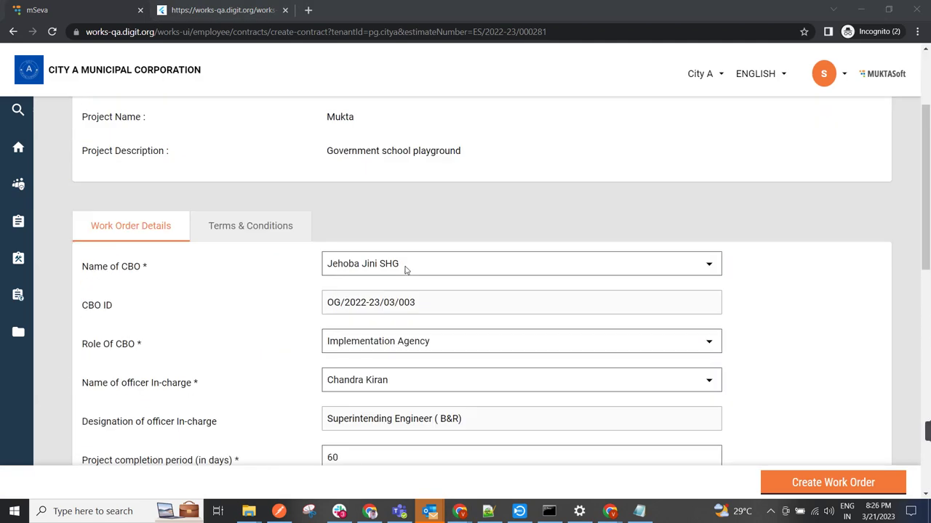
scroll(406, 271, down, 7)
scroll(408, 271, up, 10)
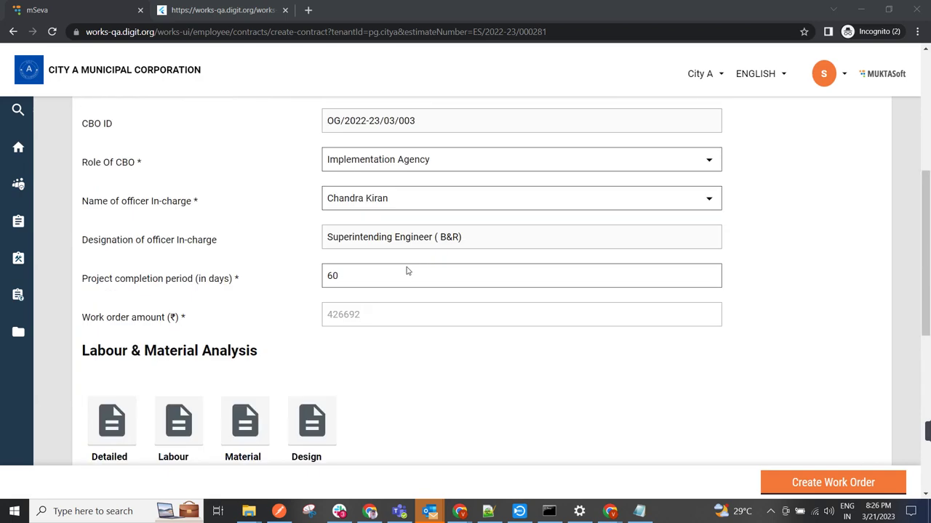
Review the Terms & Conditions line items and the work order details, and create the work order.
click(288, 347)
scroll(305, 335, down, 4)
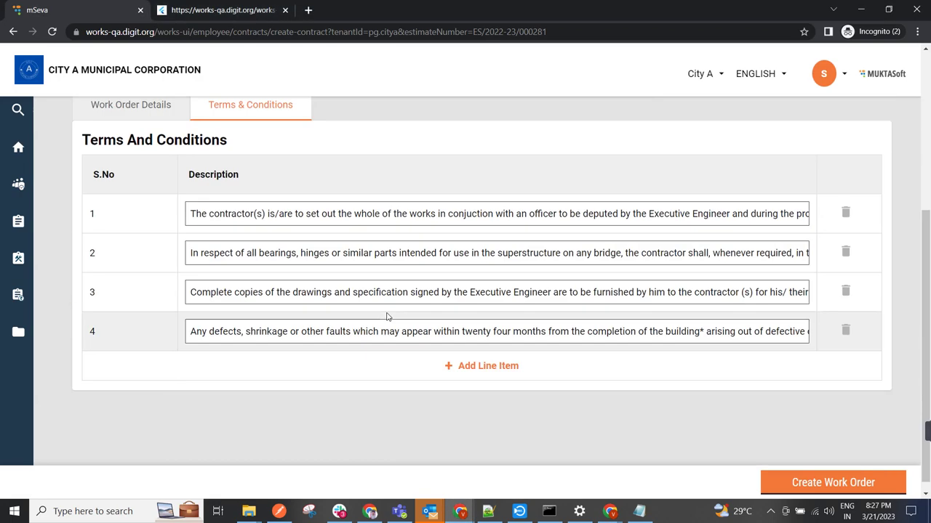
scroll(385, 314, up, 3)
click(149, 285)
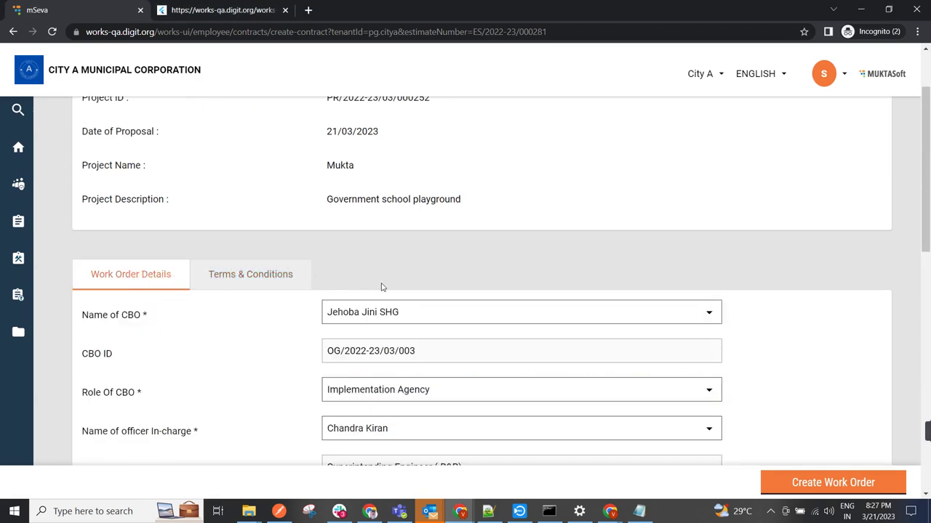
scroll(446, 291, down, 10)
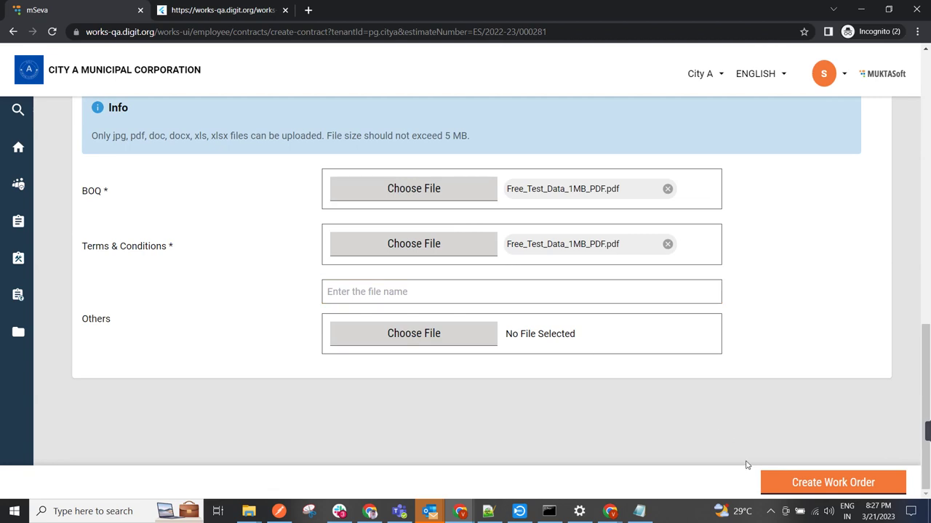
click(809, 486)
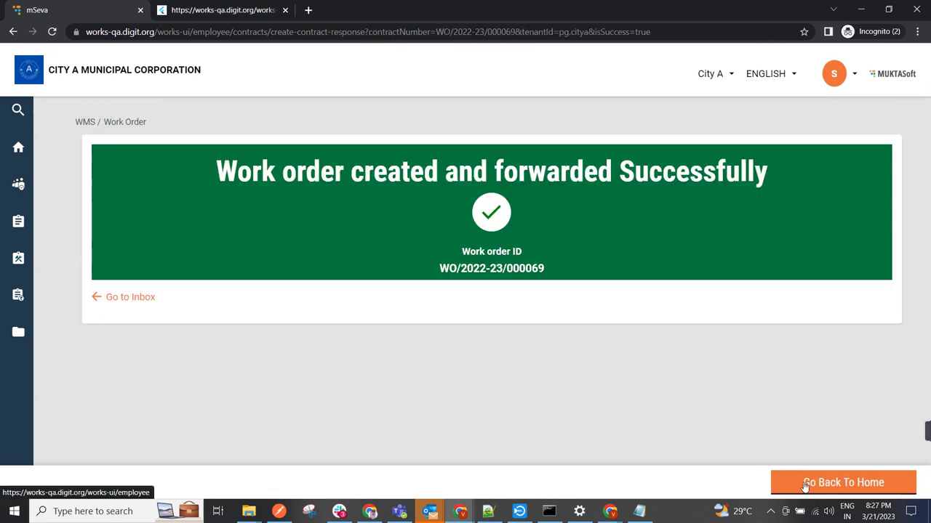
Copy the new work order's ID, enter it in the Work Order inbox search and open that work order.
drag(440, 268, 564, 271)
key(ctrl+c)
click(141, 299)
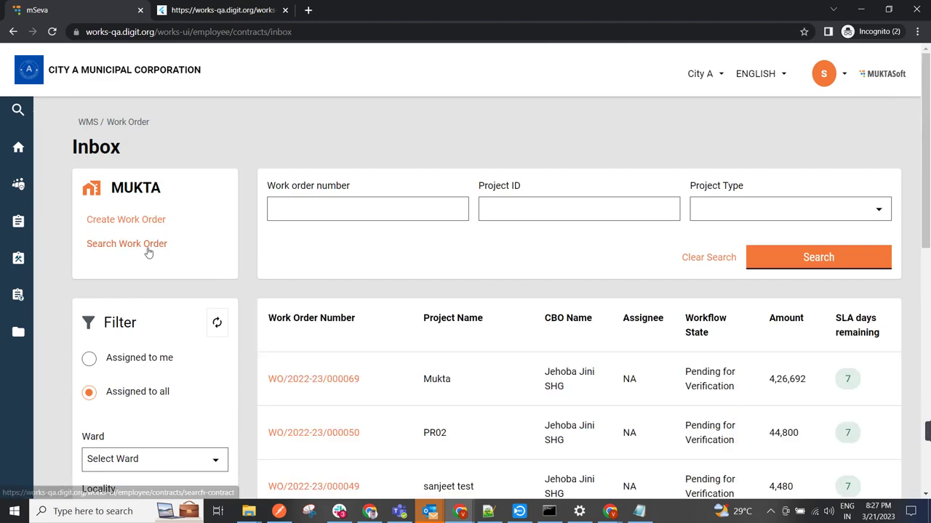
click(355, 211)
key(ctrl+v)
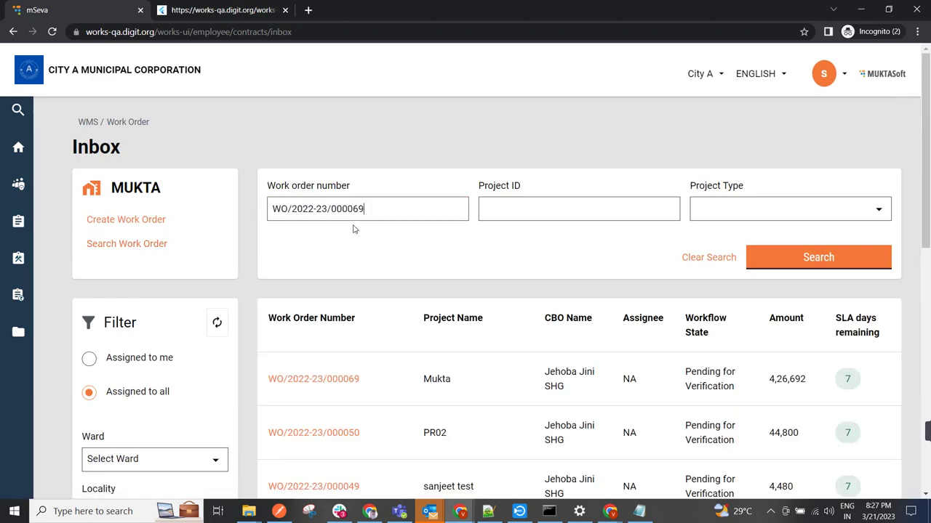
click(336, 379)
Examine the work order's details, relevant documents, and terms and conditions.
scroll(436, 356, down, 6)
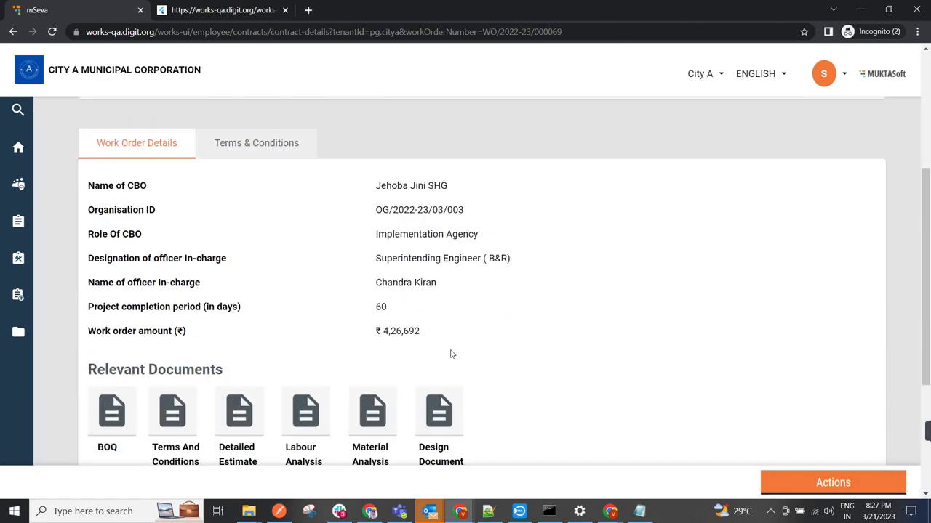
scroll(456, 351, up, 3)
click(261, 154)
scroll(332, 224, down, 2)
scroll(141, 215, up, 3)
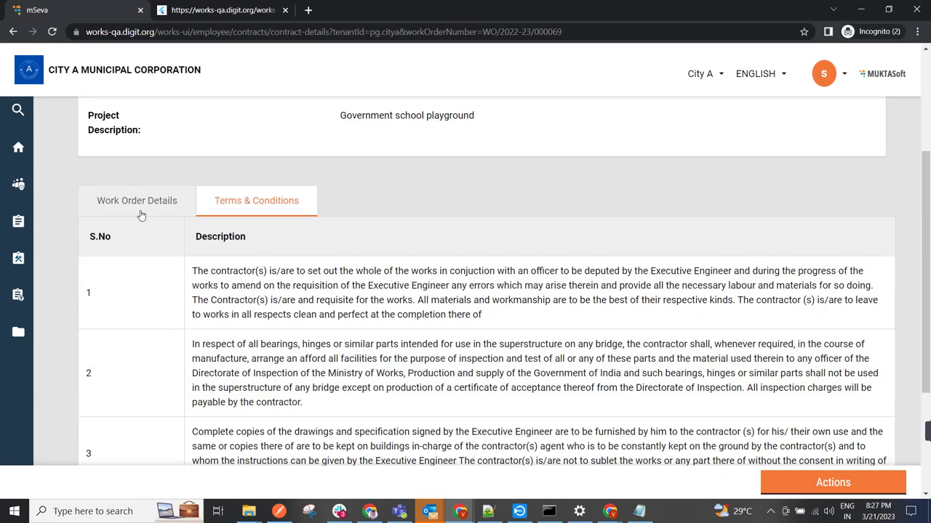
click(138, 204)
Verify and forward the work order, leaving the assignee, comments and supporting documents empty.
click(796, 479)
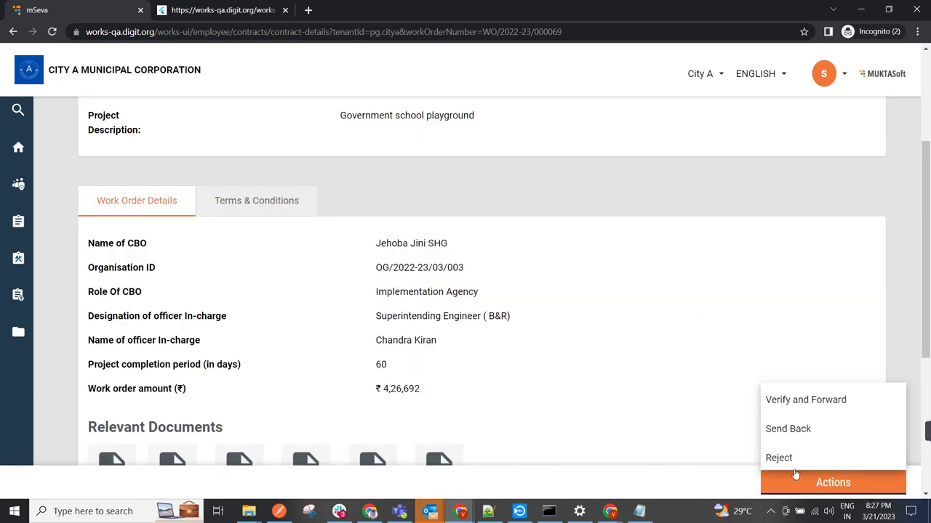
click(803, 400)
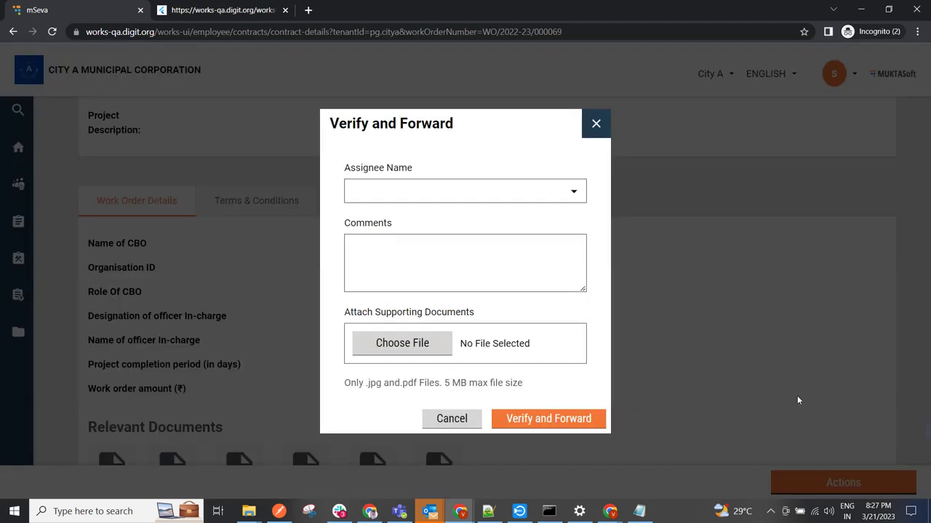
click(558, 425)
Approve the work order and check its relevant documents and workflow timeline.
click(827, 481)
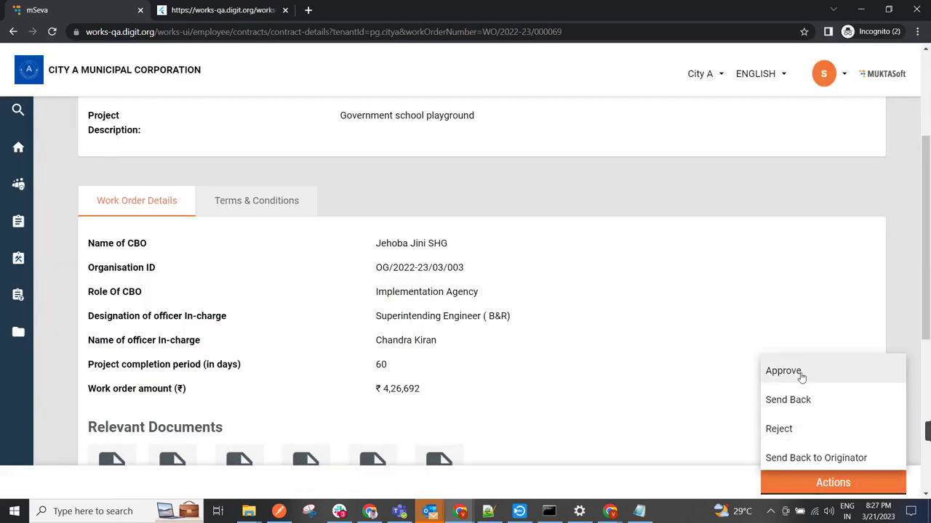
click(783, 371)
click(572, 391)
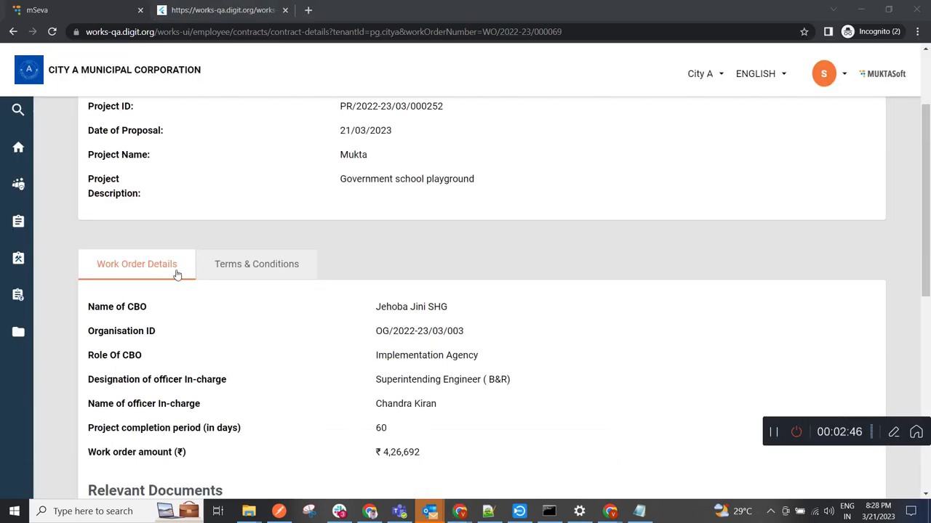
scroll(263, 244, down, 4)
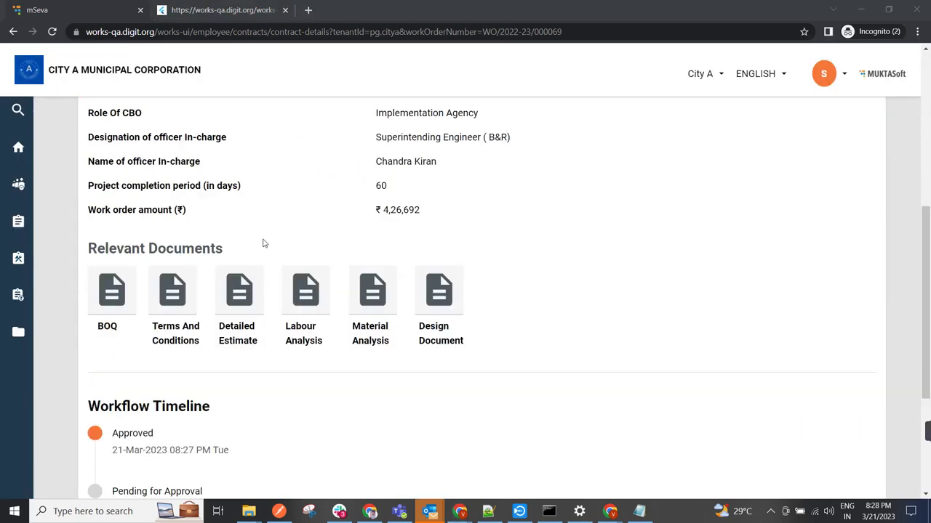
Switch to the MUKTASoft SHG app, accept the new Mukta work order in My Works and return to the home screen.
click(209, 16)
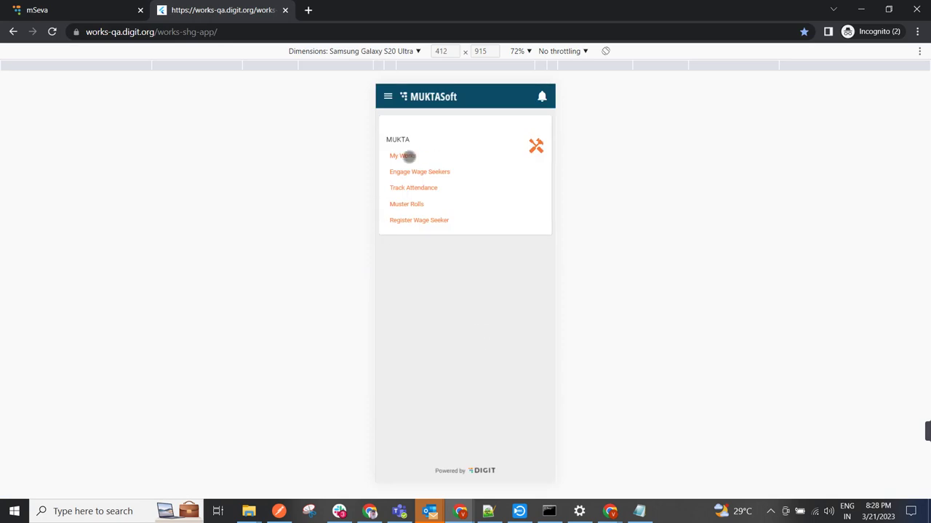
click(409, 156)
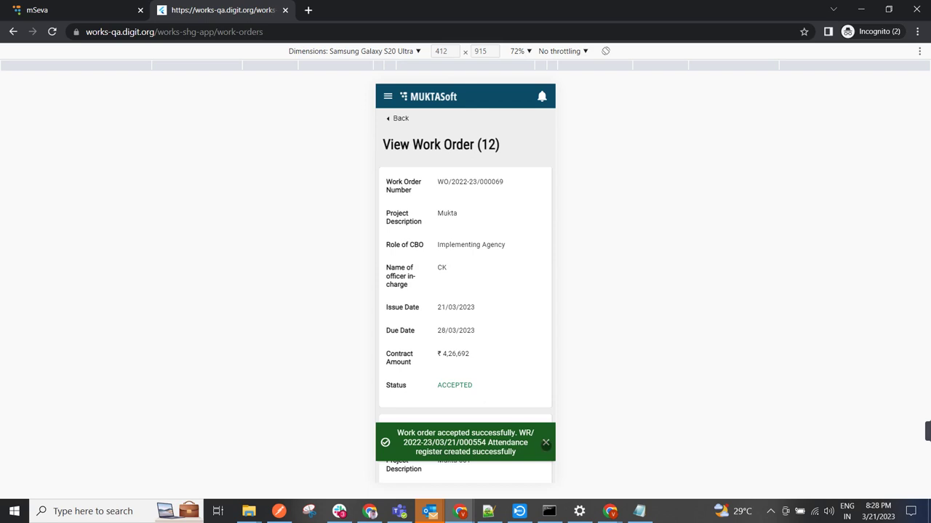
click(545, 443)
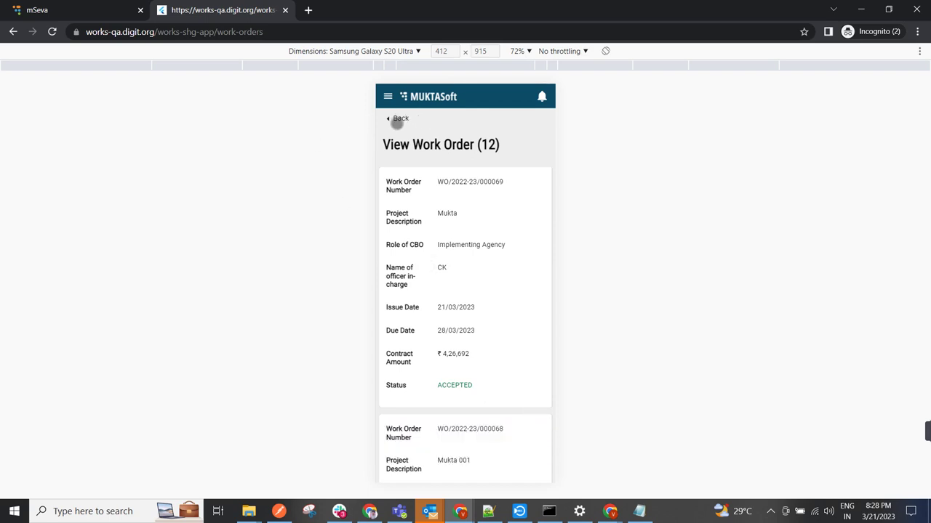
click(399, 120)
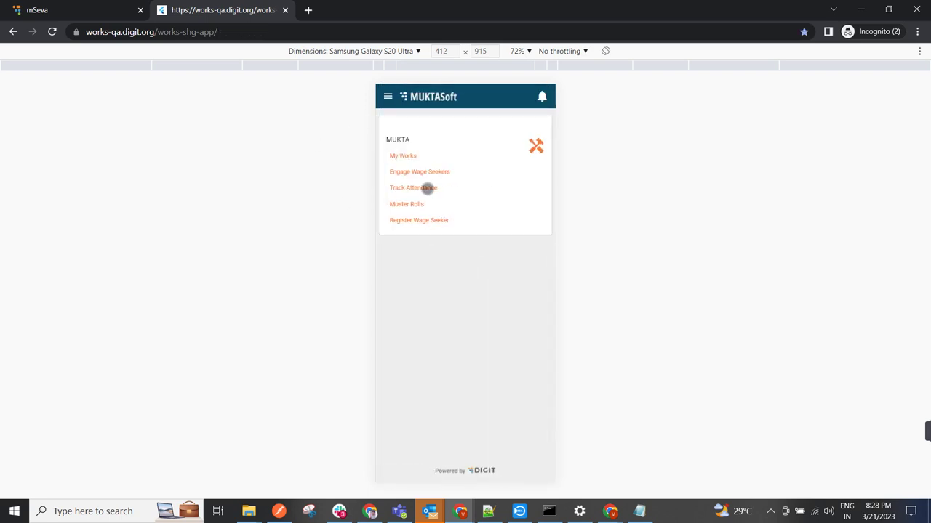
Open the attendance register of the eGov project with two individuals, running from 01/01/2023 to 30/03/2023.
click(427, 188)
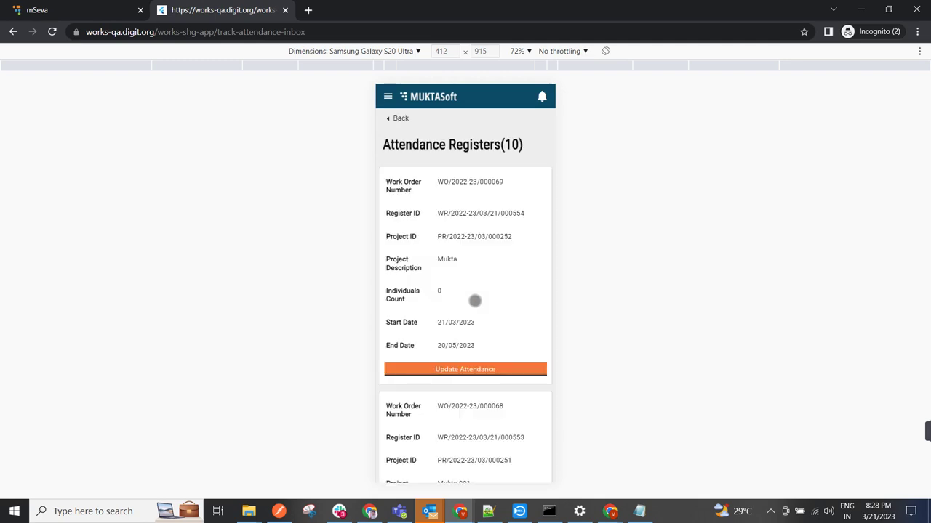
scroll(466, 285, down, 5)
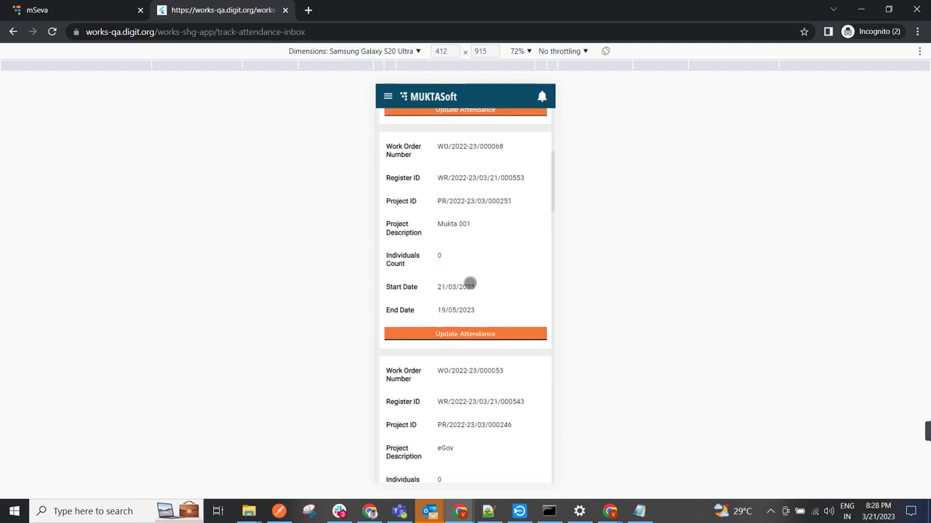
scroll(470, 283, down, 5)
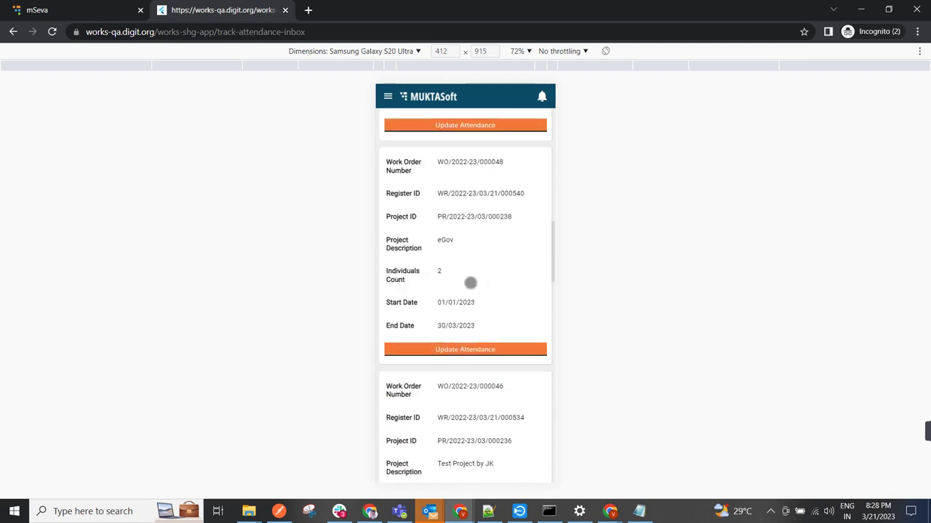
click(481, 306)
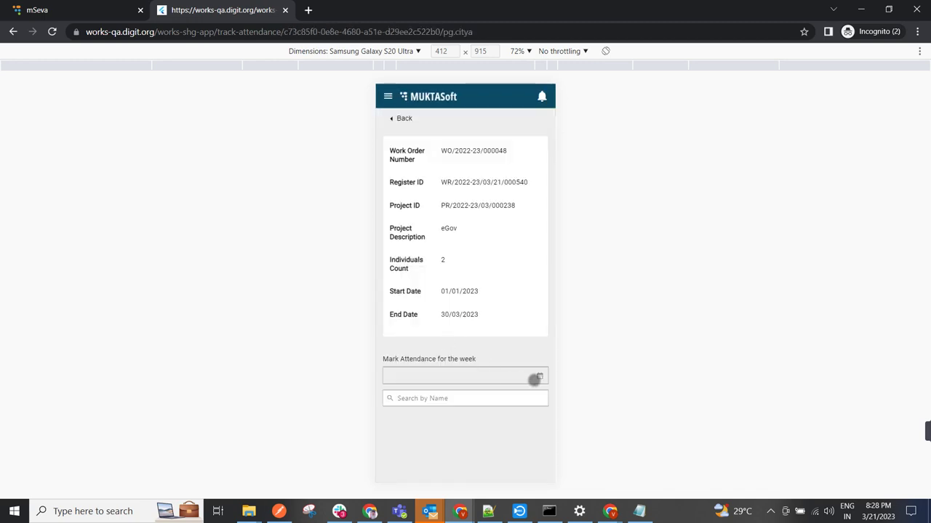
Set the attendance week to 20/02/2023 - 26/02/2023.
click(538, 378)
click(421, 222)
click(467, 240)
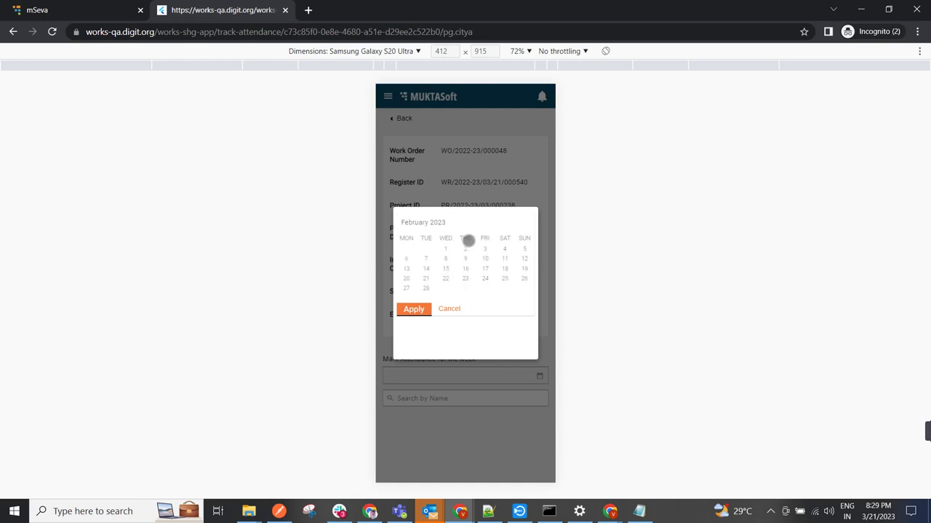
click(406, 279)
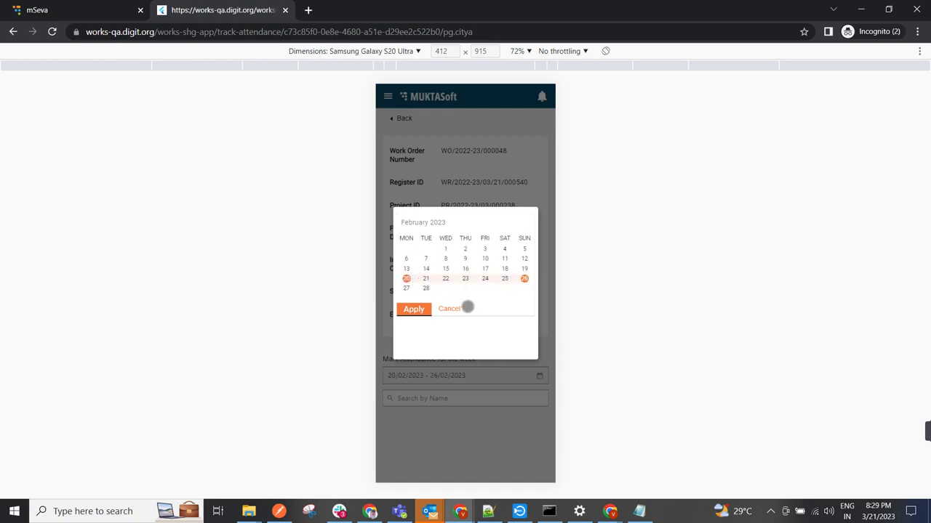
click(422, 310)
Mark both wage seekers as present full day from Monday to Sunday and save the attendance as a draft.
scroll(489, 306, down, 2)
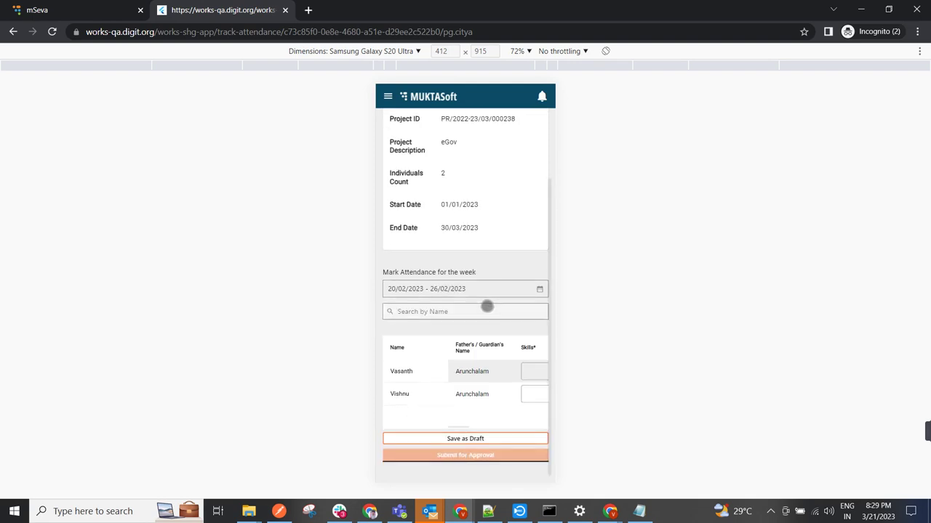
drag(458, 427, 471, 427)
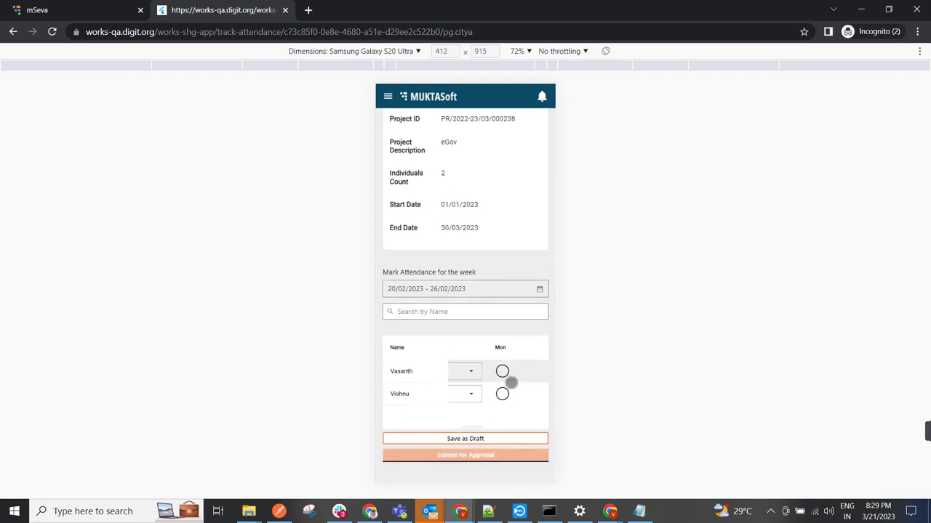
click(502, 371)
click(501, 393)
drag(476, 428, 490, 428)
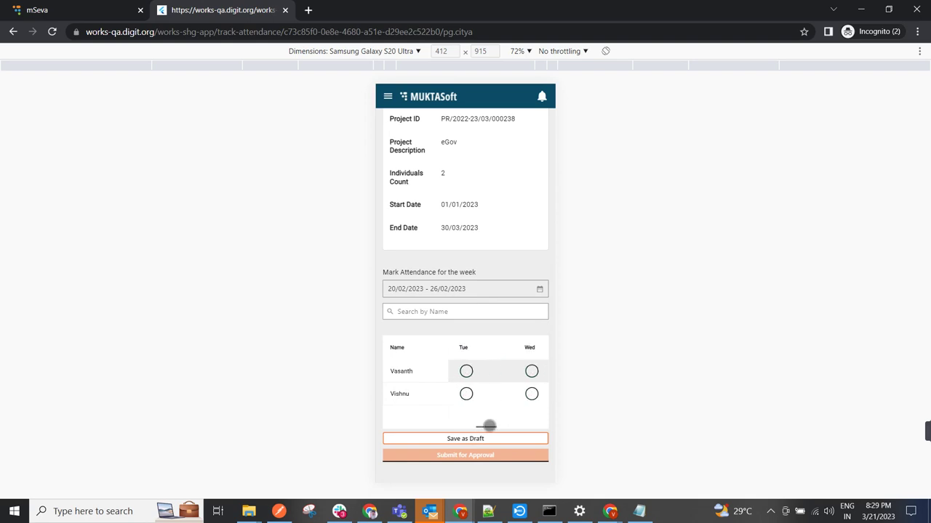
click(456, 394)
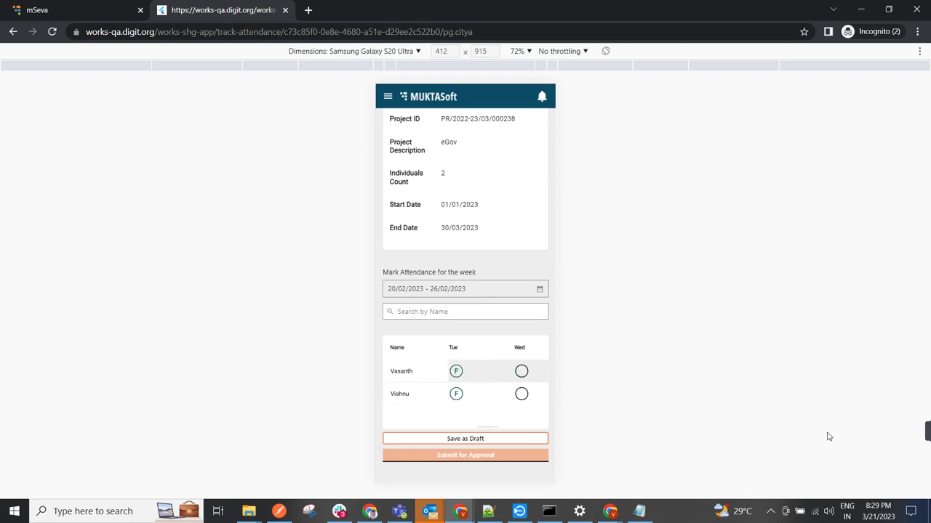
mouse_move(917, 431)
scroll(509, 429, right, 5)
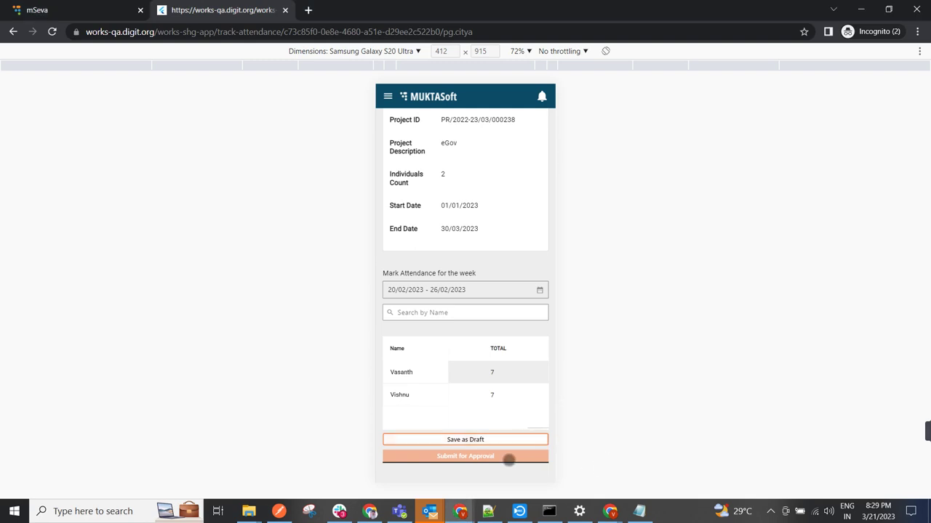
click(516, 458)
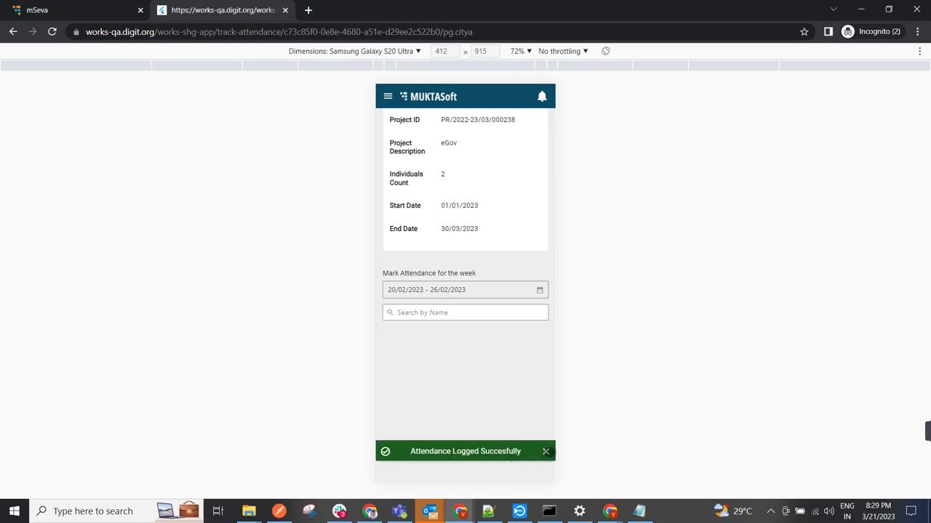
click(545, 452)
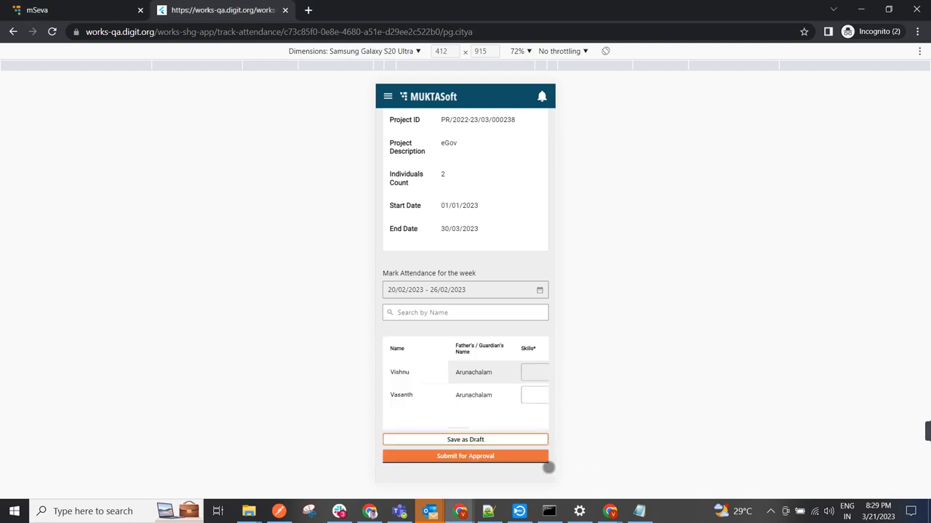
Set both wage seekers' skill to Unskilled Chain Man and submit the muster roll for approval.
click(511, 456)
click(545, 452)
mouse_move(904, 456)
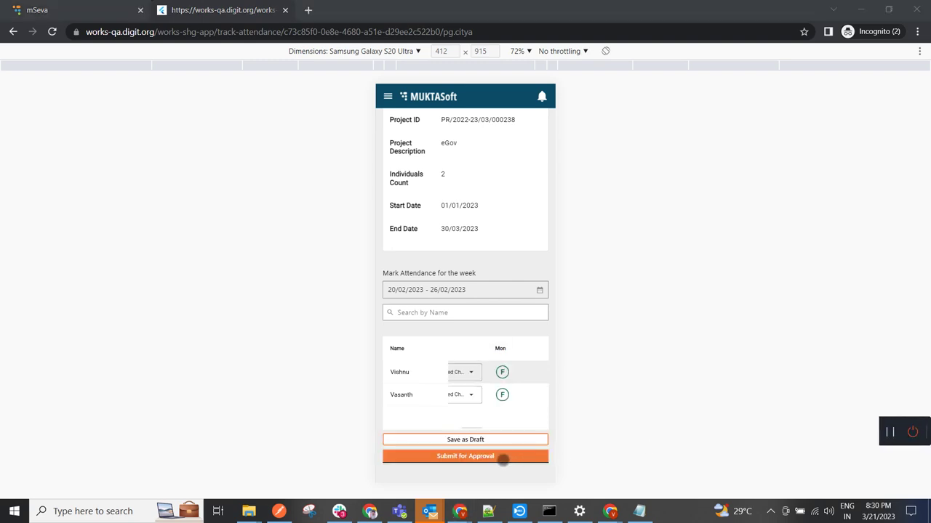
click(502, 456)
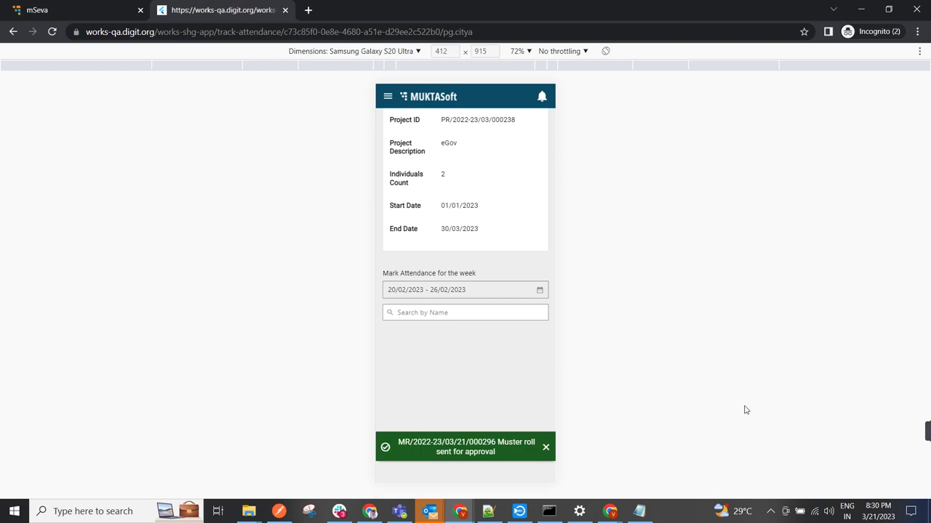
click(546, 448)
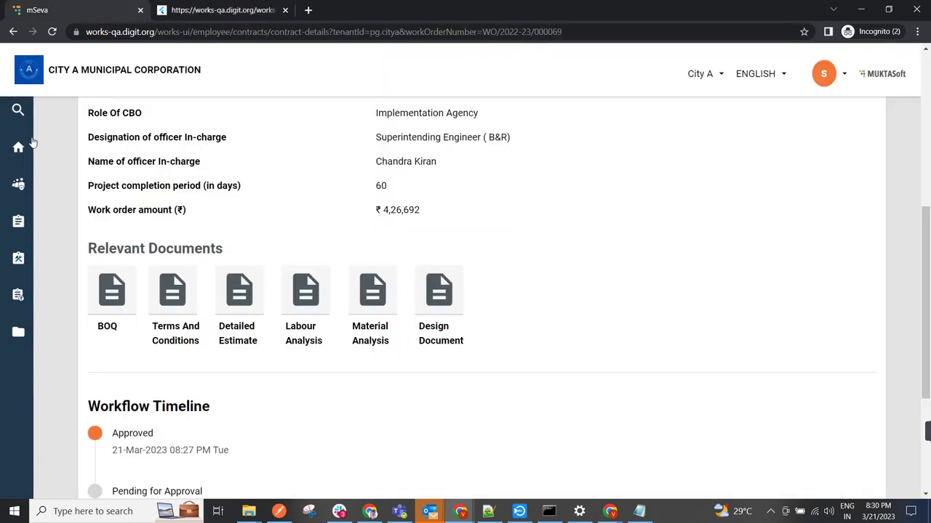
Switch to the mSeva employee portal and open the Construct Roads muster roll for the week 20/02/2023 - 26/02/2023.
scroll(291, 218, up, 3)
mouse_move(101, 136)
click(93, 121)
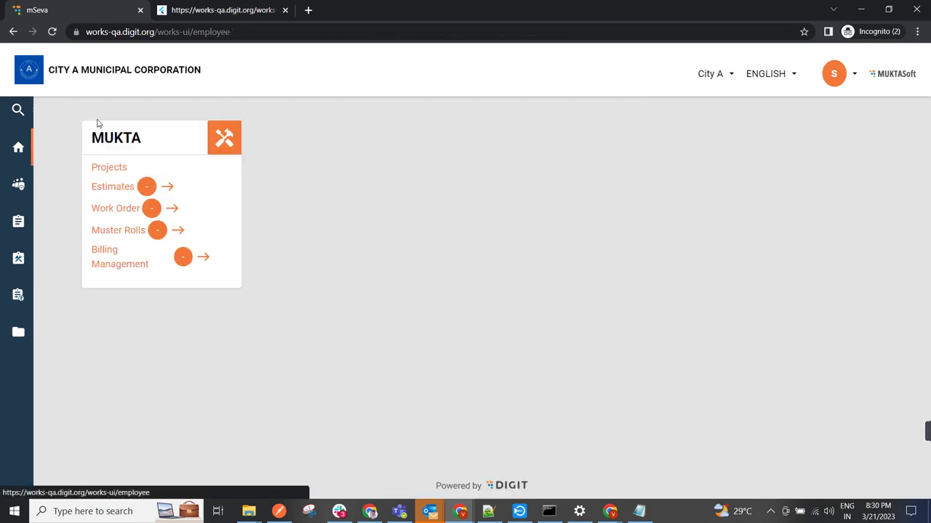
click(110, 232)
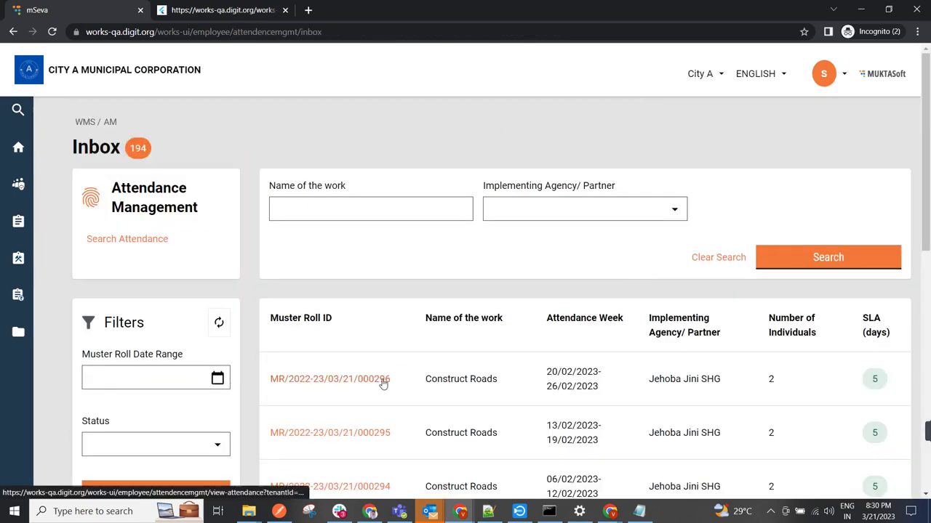
click(383, 380)
Check the muster roll's attendance details across all columns and verify it with the comment "Verify muster roll".
scroll(612, 342, down, 3)
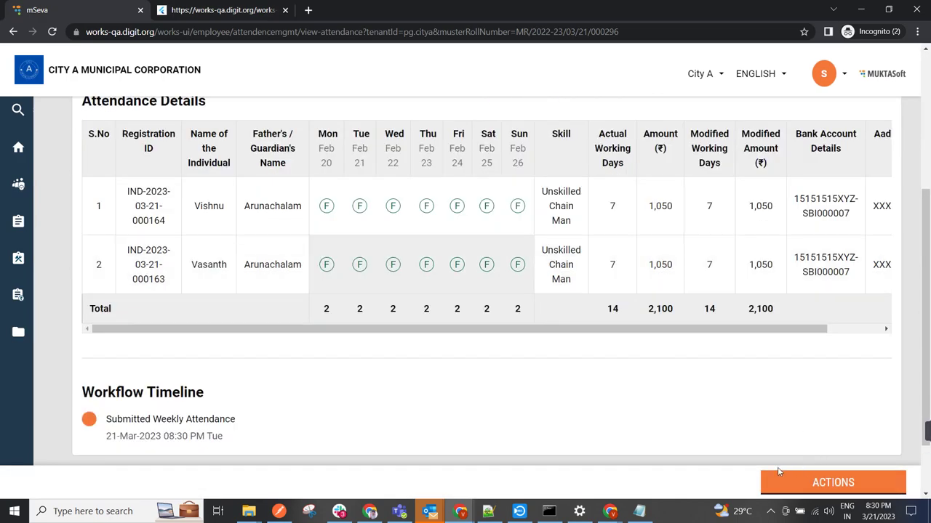
drag(749, 331, 810, 330)
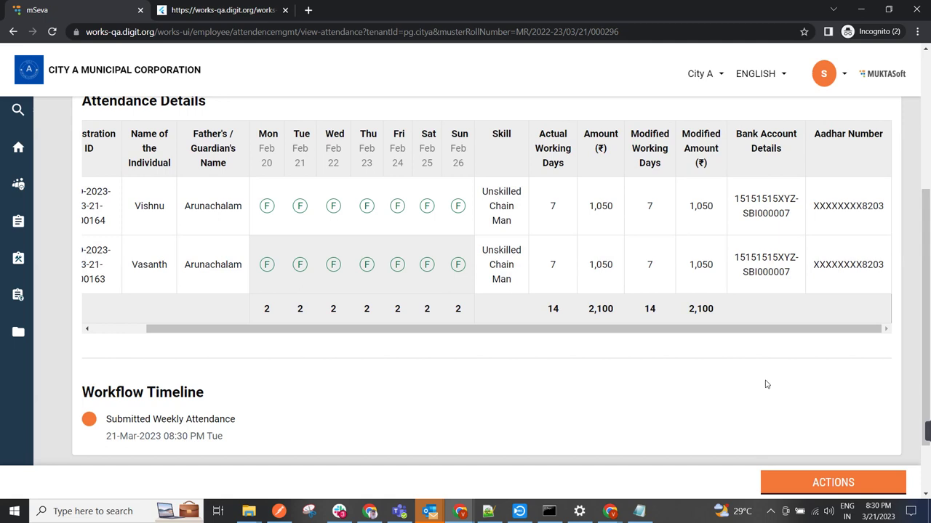
click(803, 480)
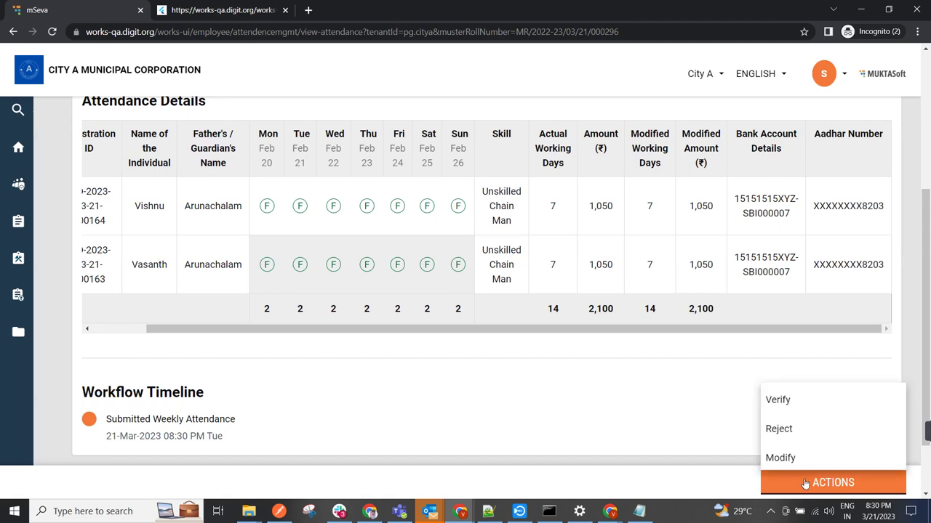
click(792, 405)
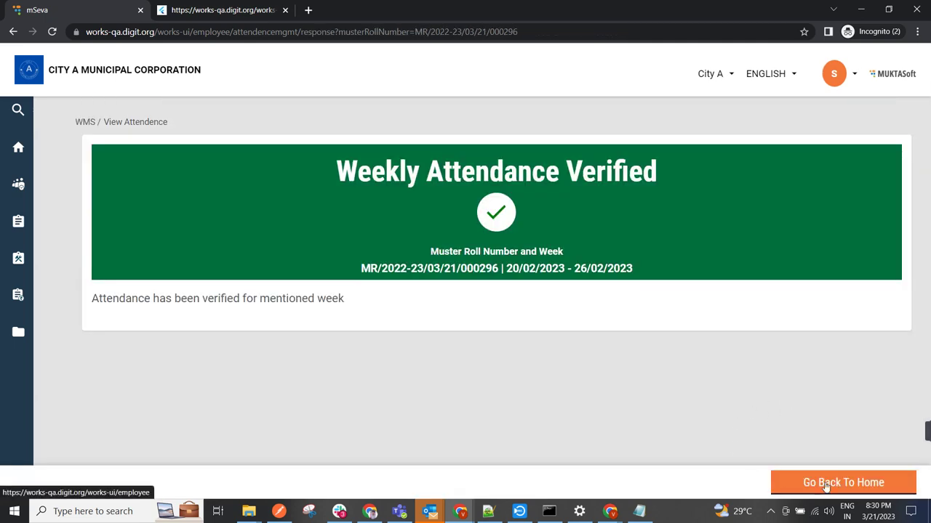
drag(363, 269, 482, 269)
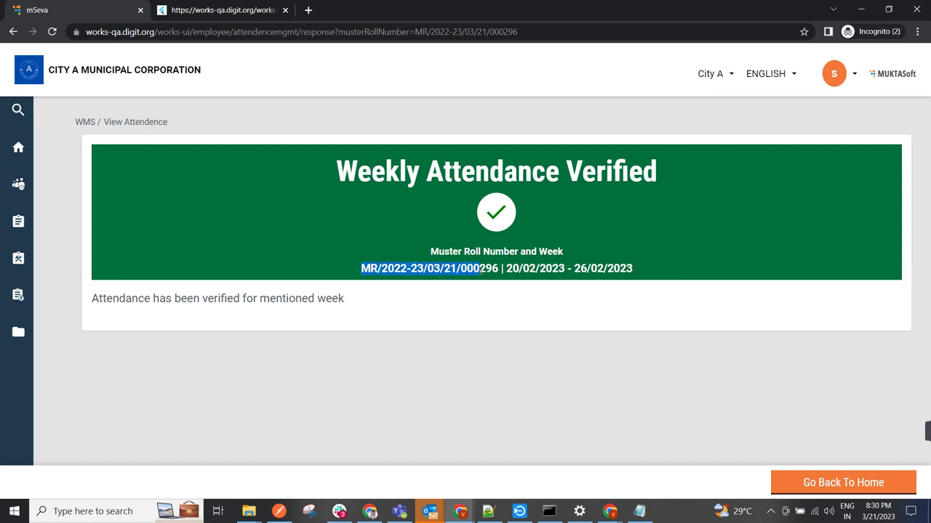
Reopen the verified muster roll and approve it, certifying that the work has been completed and adding an approval comment.
click(856, 483)
click(122, 229)
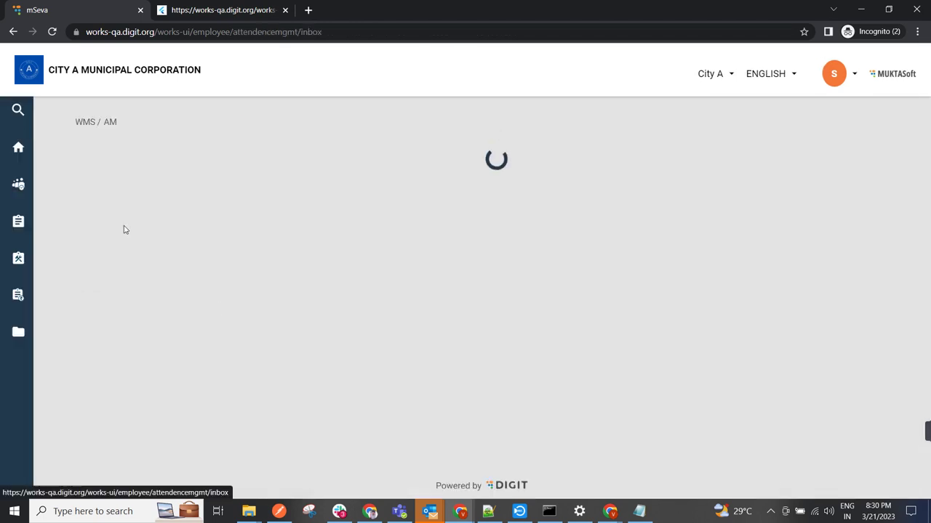
click(354, 379)
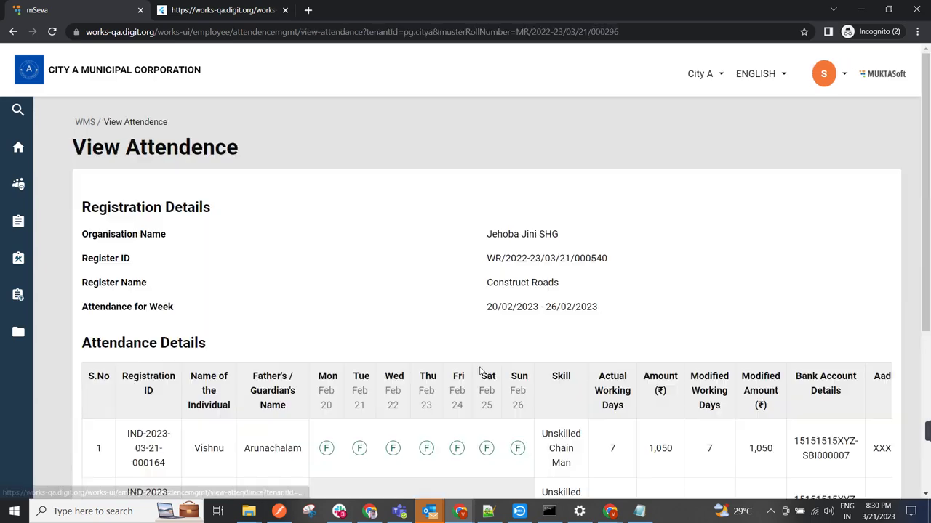
scroll(396, 367, down, 4)
click(835, 483)
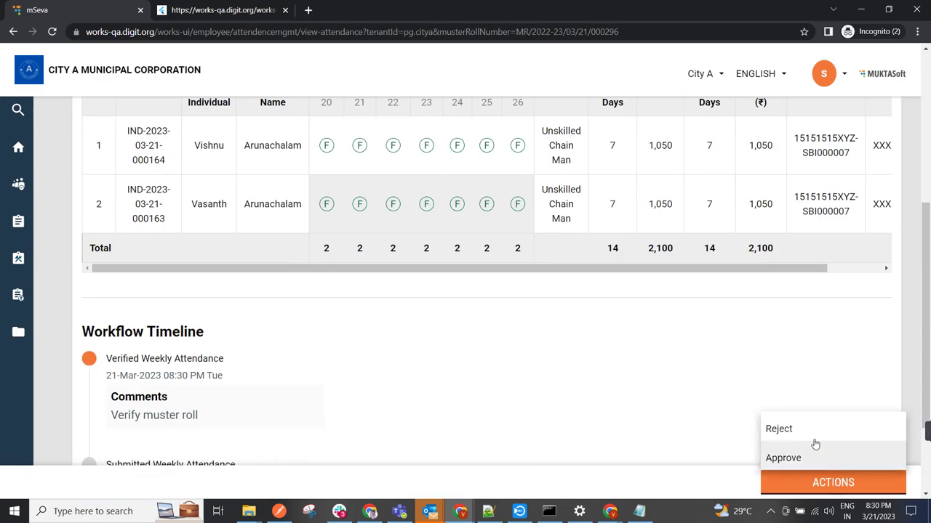
click(807, 462)
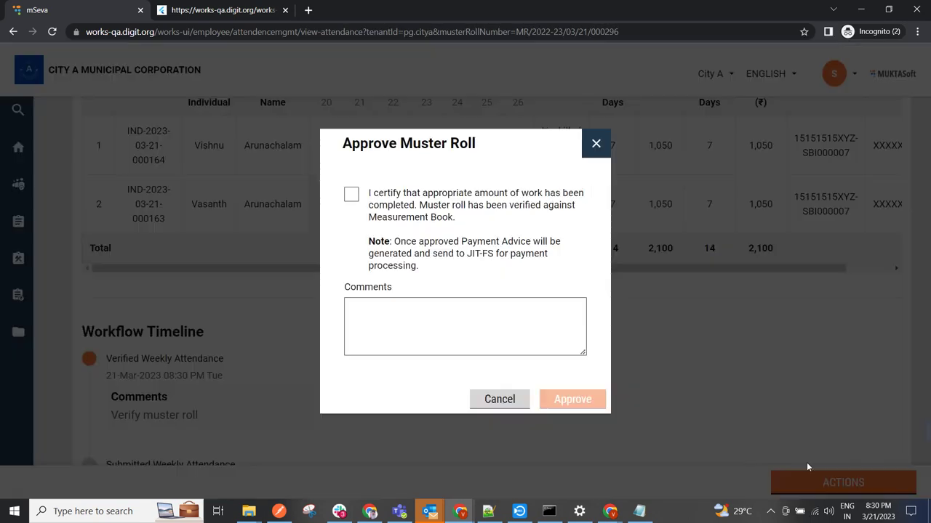
click(351, 195)
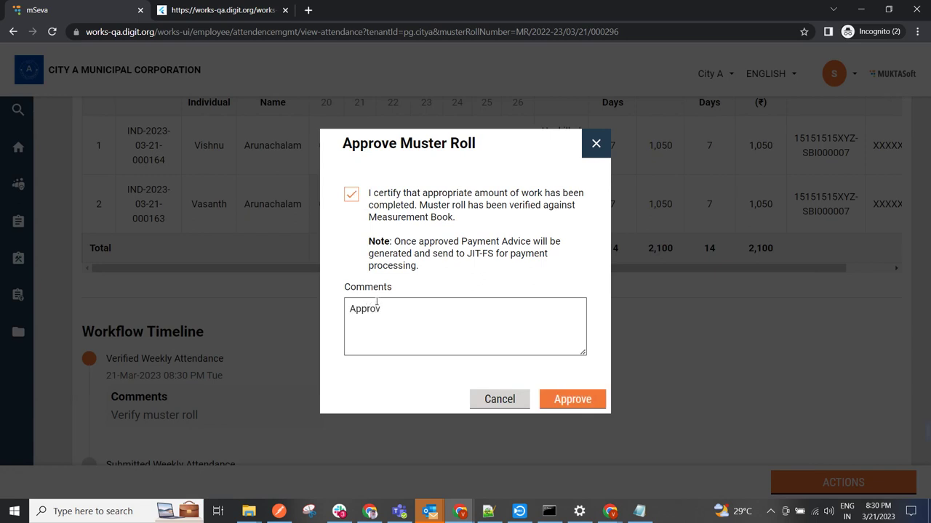
click(572, 400)
drag(363, 268, 495, 271)
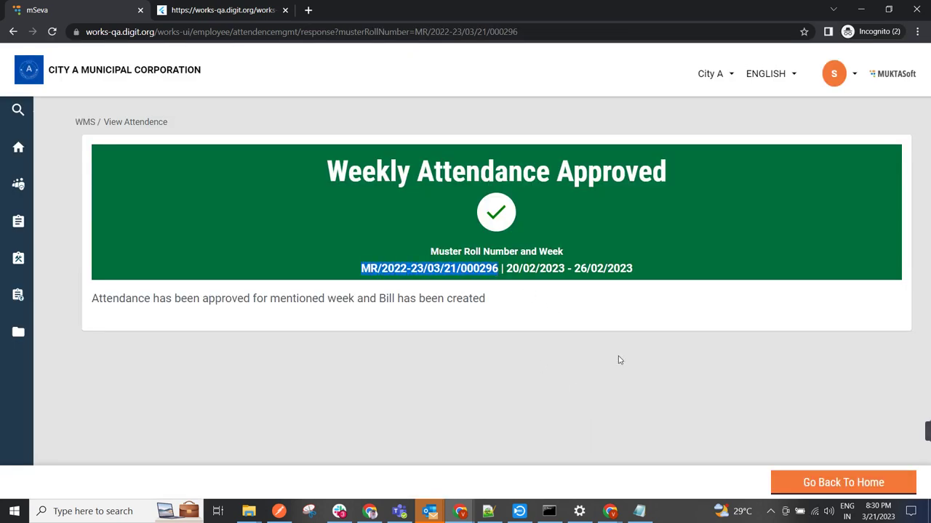
Open the bill for the approved muster roll in Billing Management and examine its beneficiary wages and payment status.
click(844, 483)
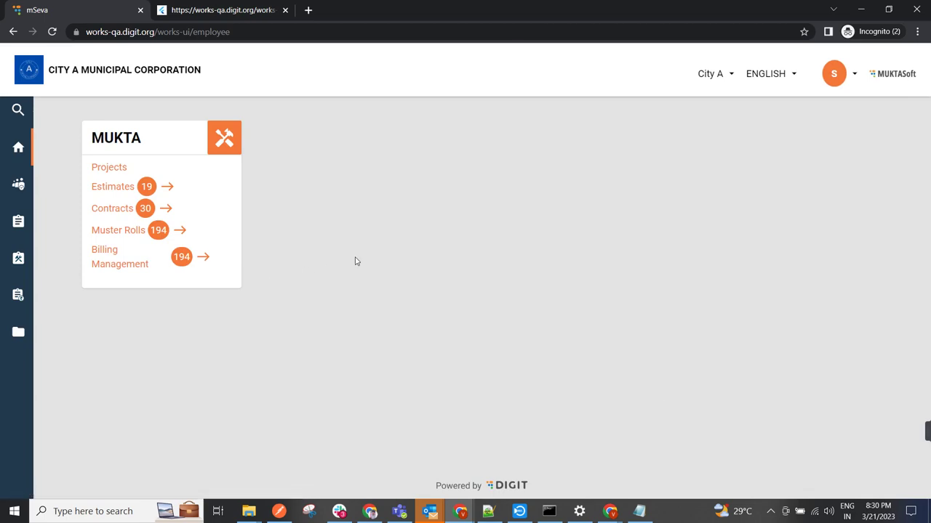
click(107, 261)
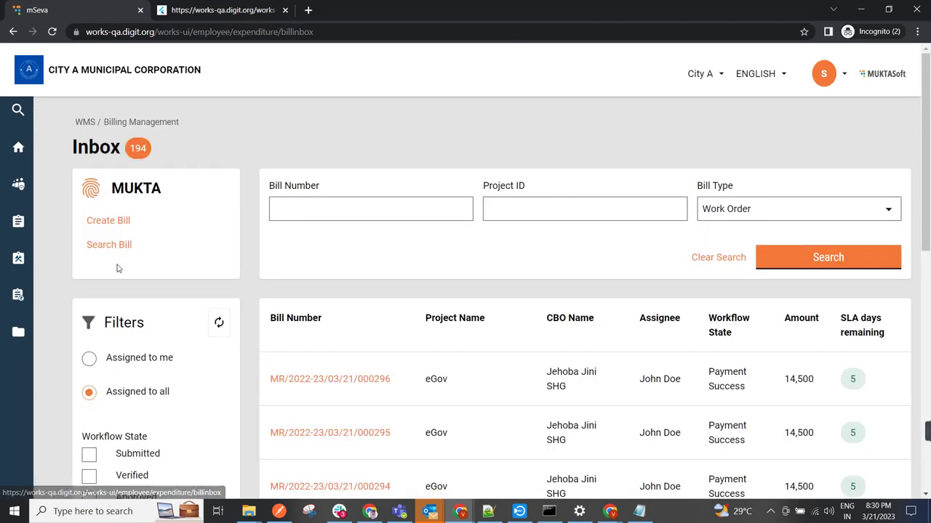
scroll(358, 306, down, 1)
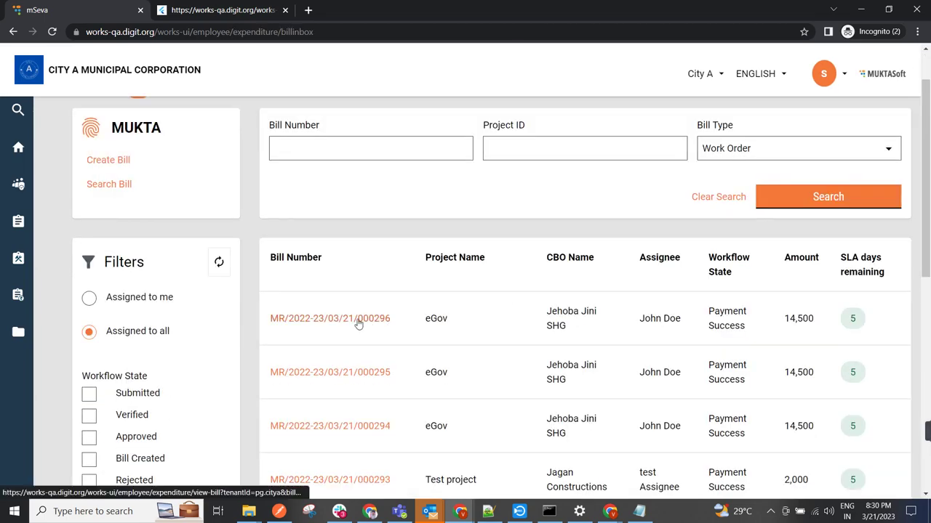
click(384, 320)
scroll(539, 309, down, 4)
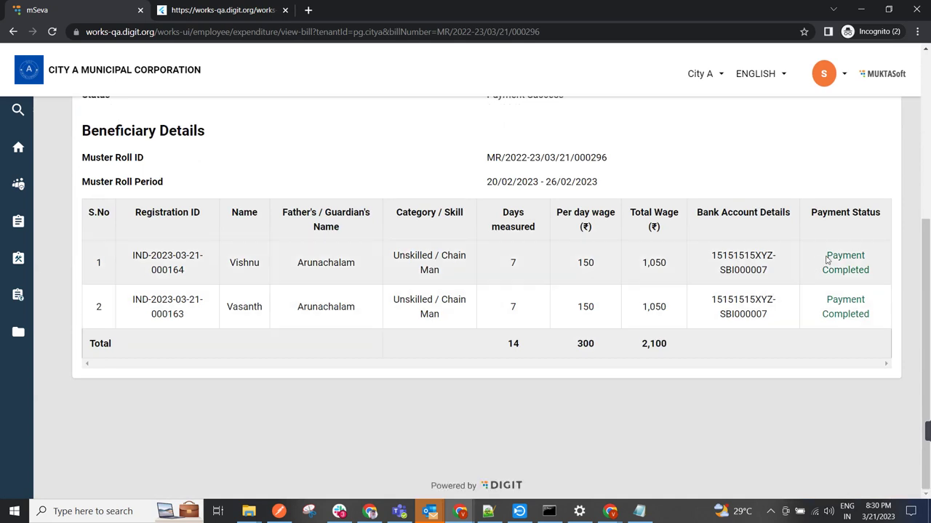
drag(642, 346, 695, 350)
Compare the payment amounts in the Notepad messages with each beneficiary's total wage in the bill.
mouse_move(921, 432)
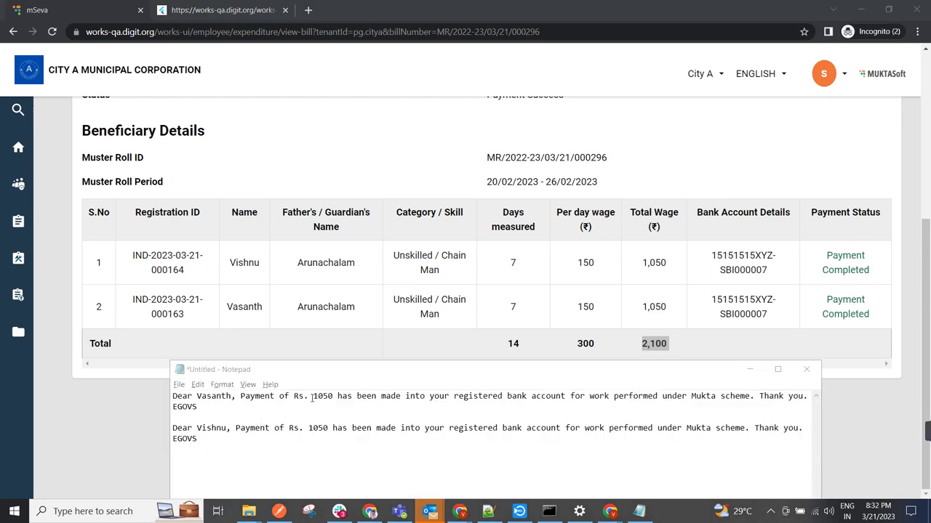
drag(313, 397, 322, 397)
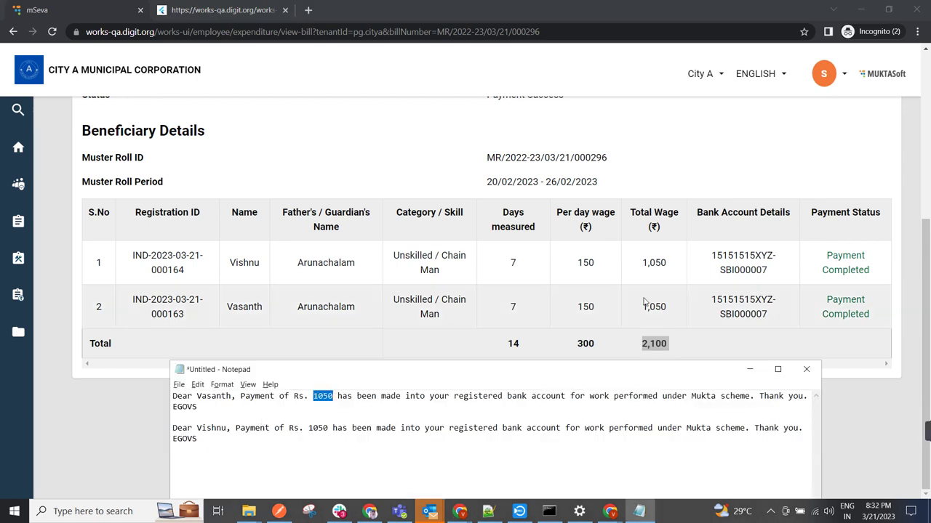
drag(644, 306, 671, 312)
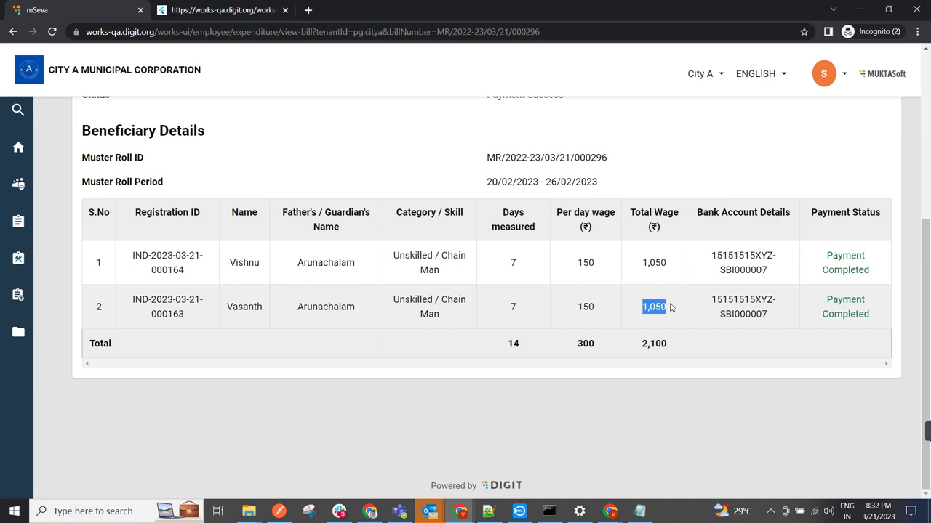
key(alt+Tab)
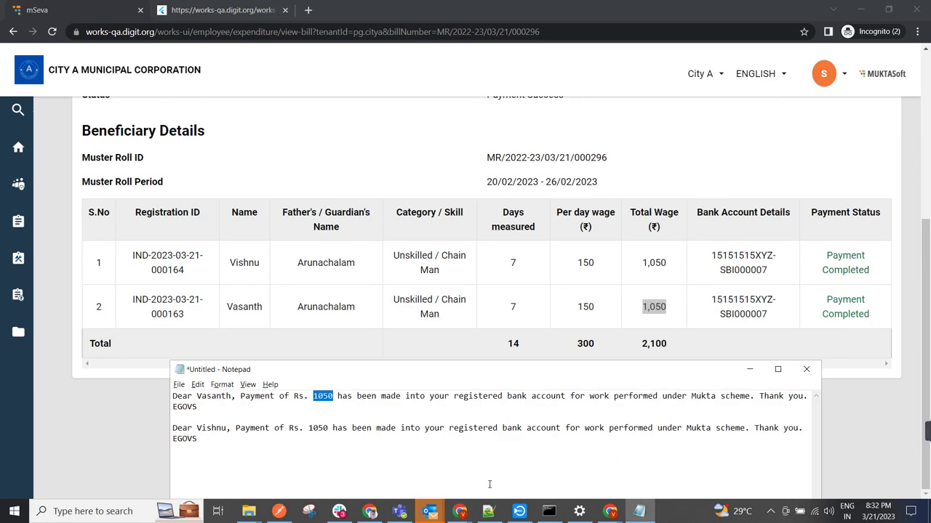
drag(309, 428, 330, 429)
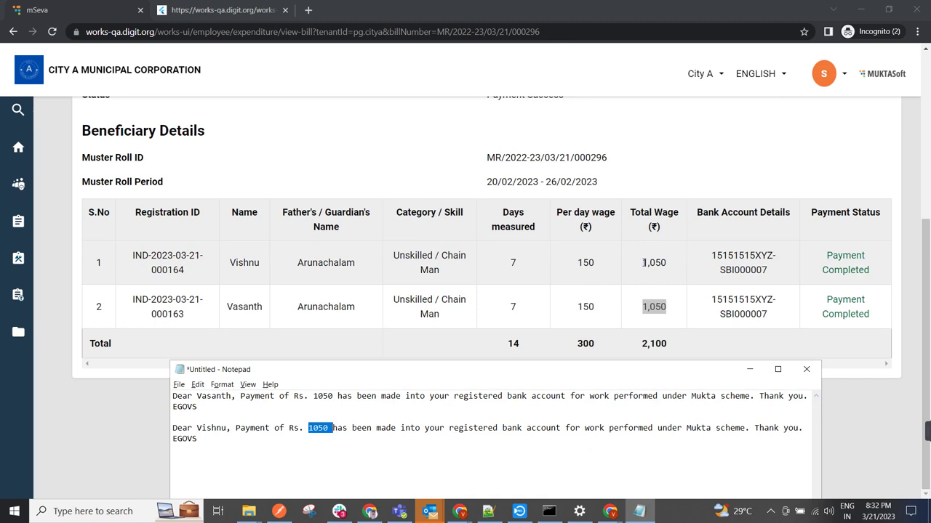
drag(643, 262, 674, 266)
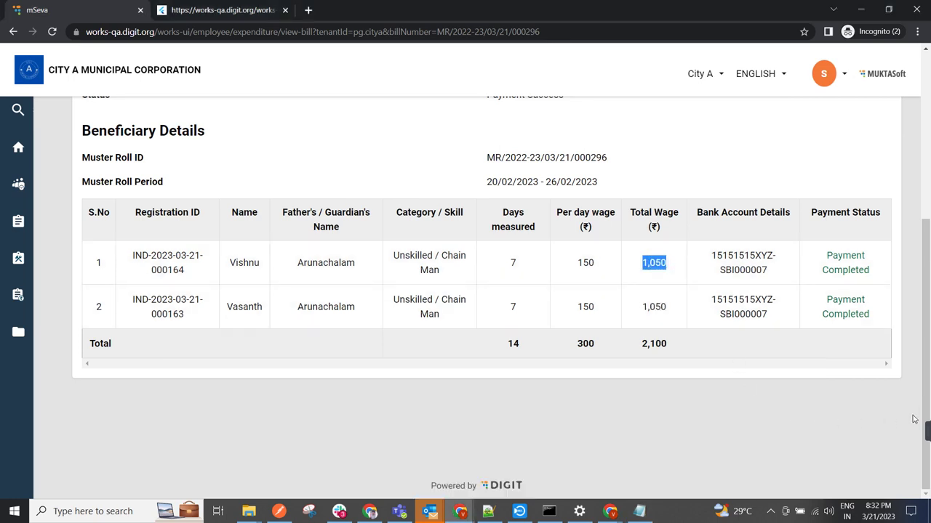